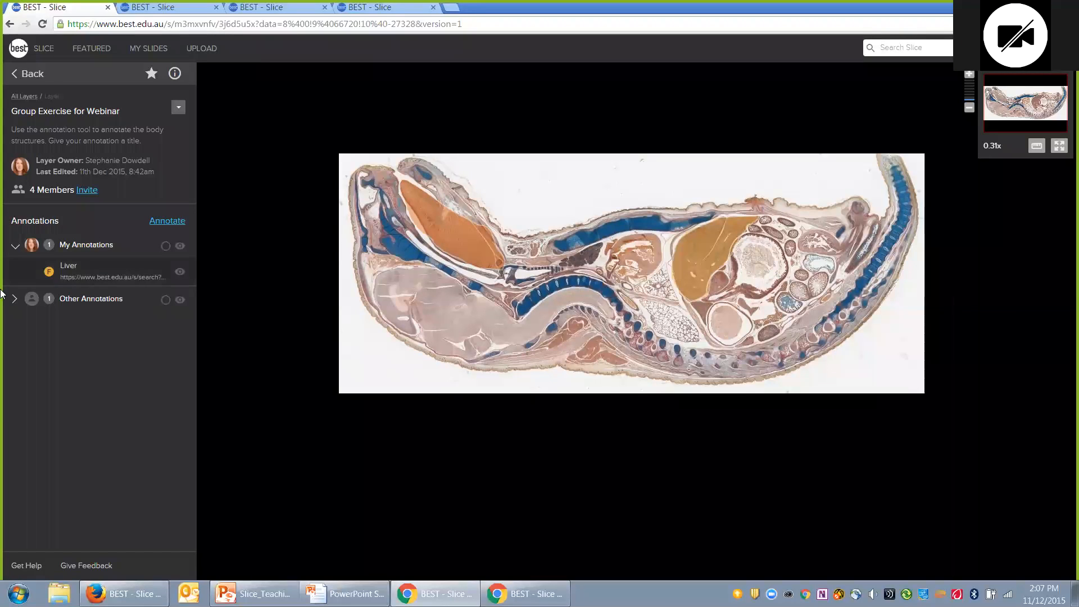
# Step: Expand Other Annotations to reveal another member's Tongue annotation beside your Liver annotation
pyautogui.click(15, 301)
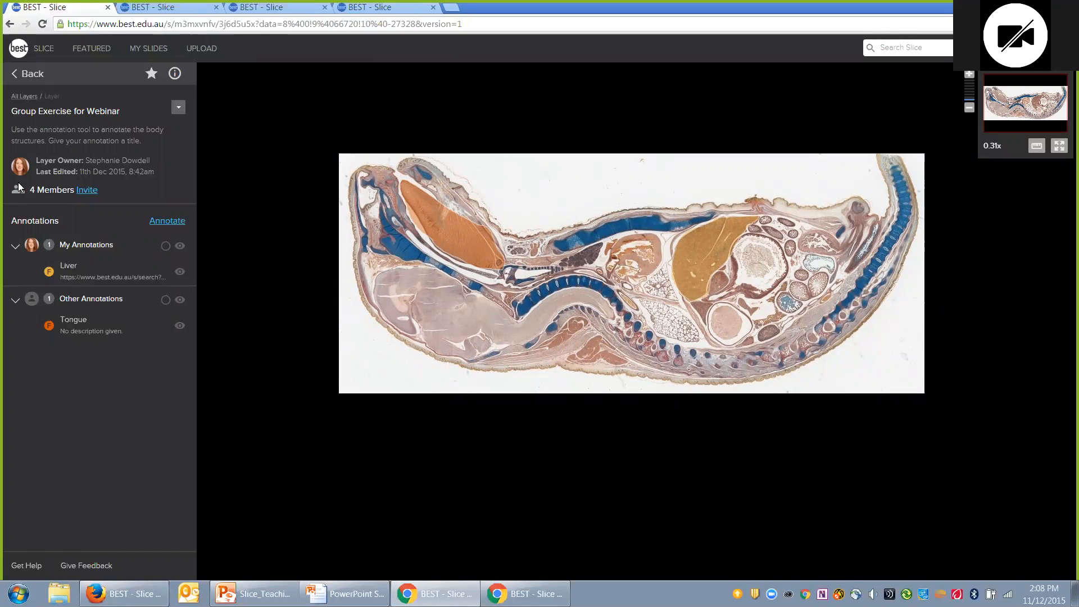
pyautogui.click(169, 24)
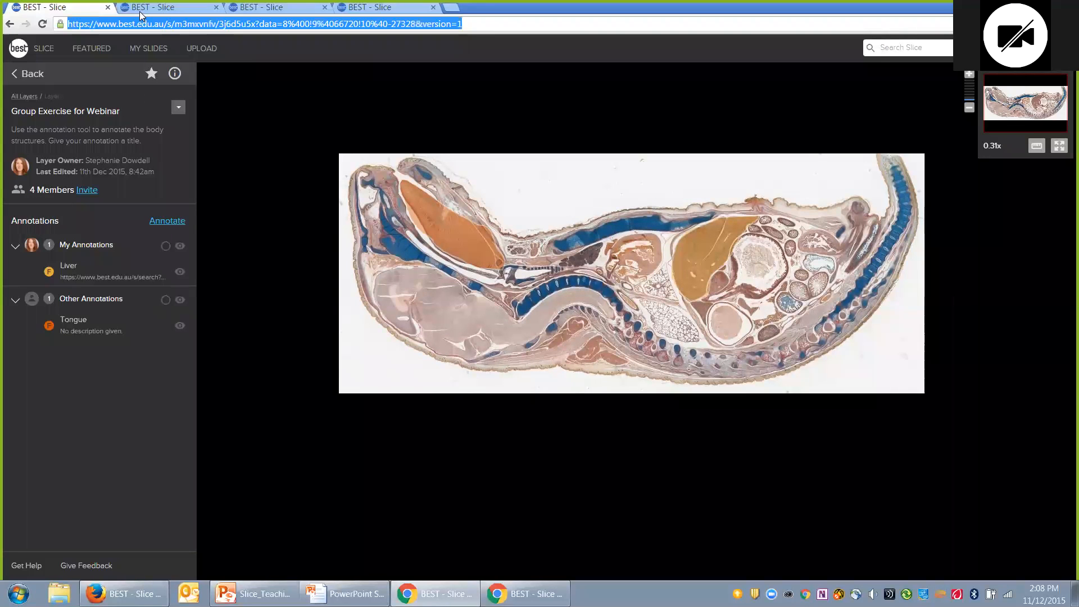
pyautogui.press('Return')
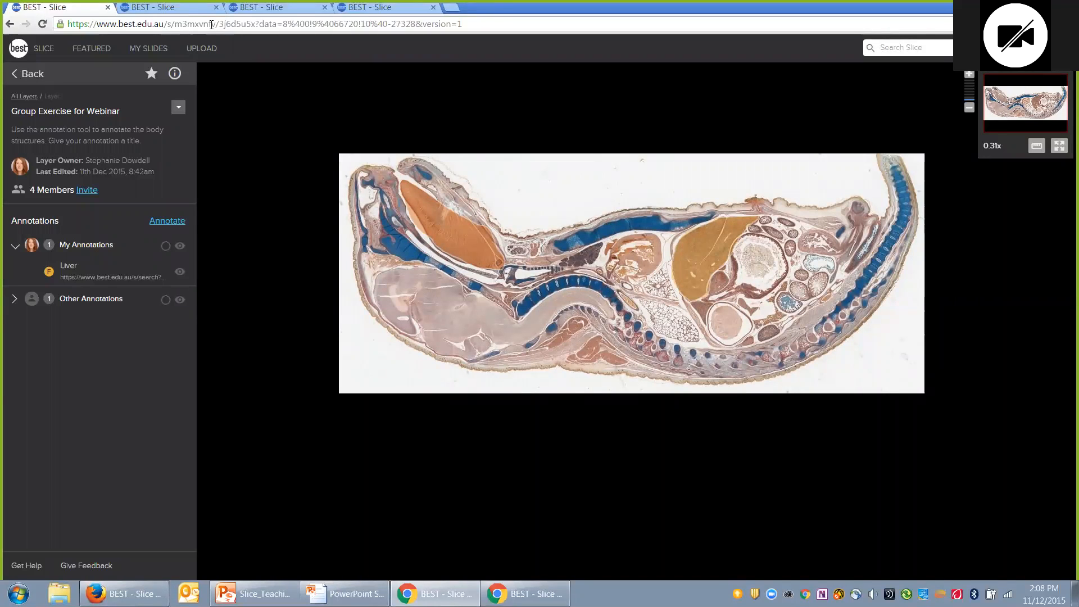
pyautogui.click(308, 26)
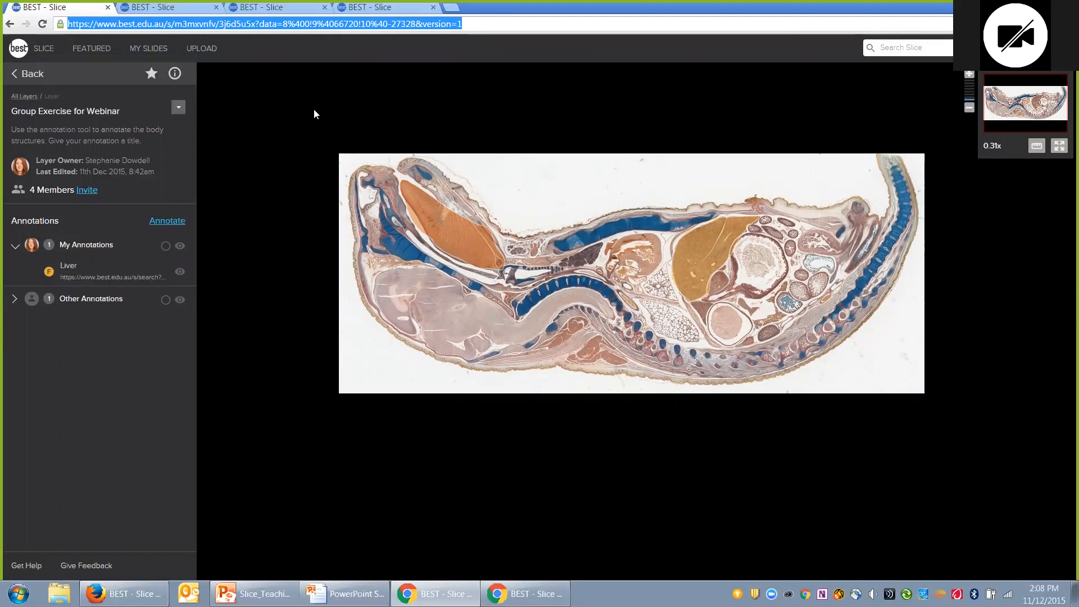
pyautogui.click(216, 24)
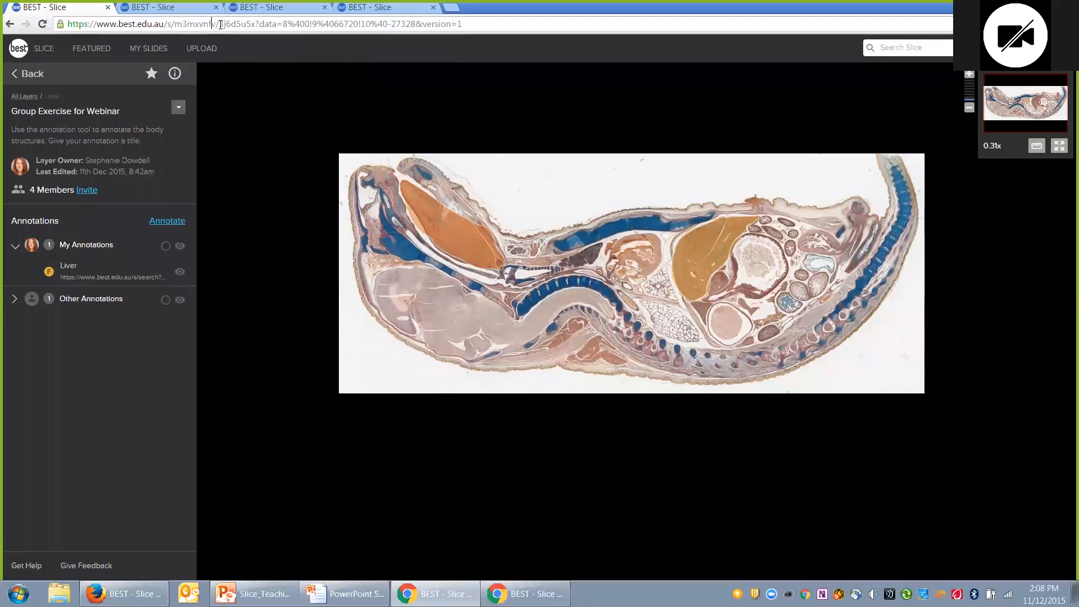
pyautogui.moveTo(215, 23); pyautogui.dragTo(11, 14)
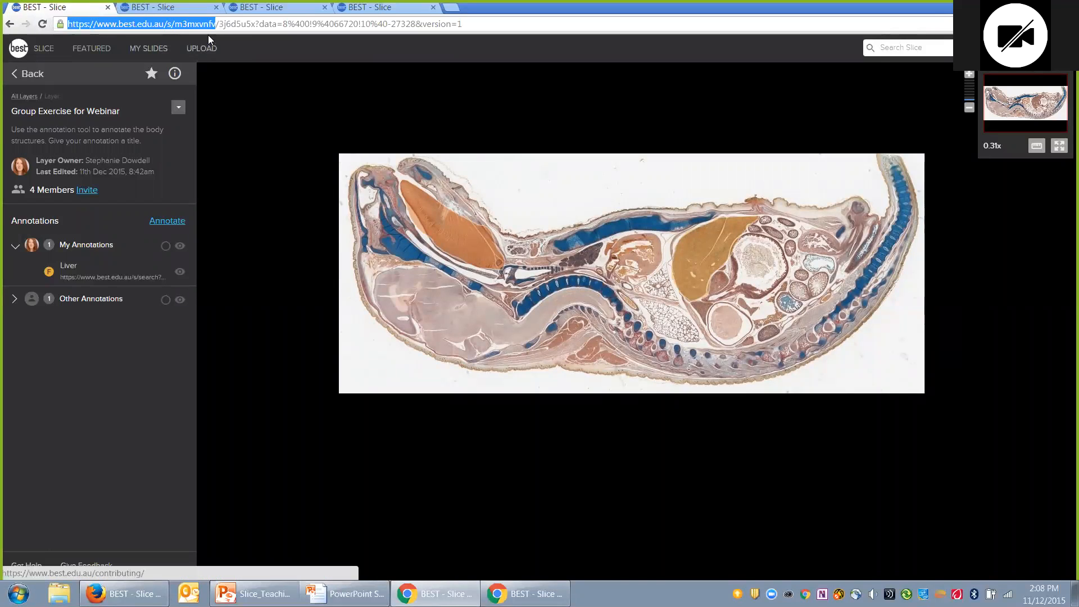
pyautogui.click(494, 24)
pyautogui.moveTo(495, 24); pyautogui.dragTo(2, 4)
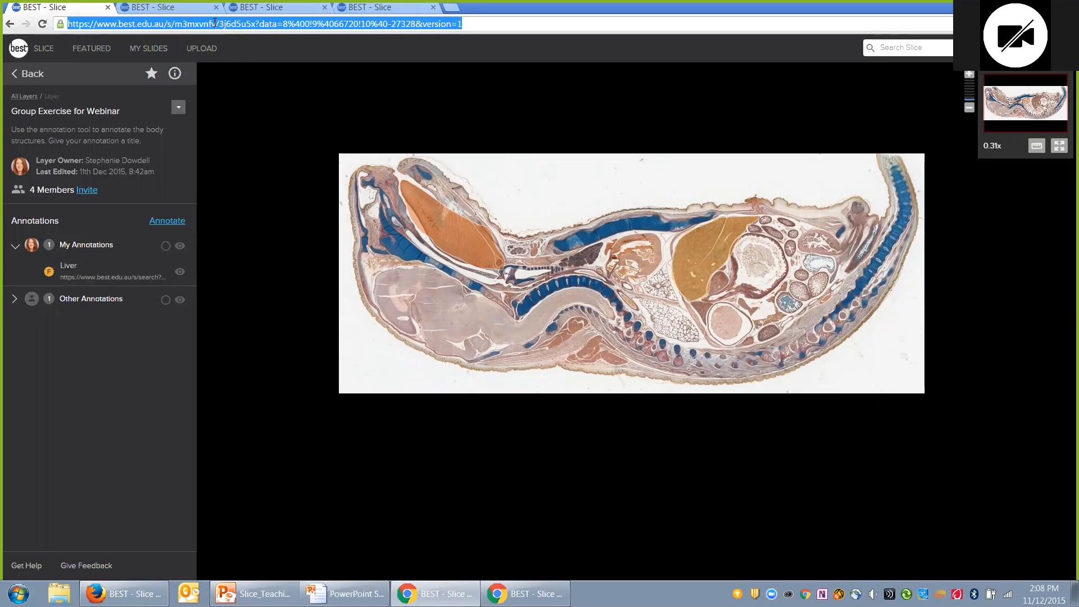
pyautogui.click(216, 25)
pyautogui.moveTo(215, 25); pyautogui.dragTo(57, 23)
pyautogui.hotkey('ctrl', 'c')
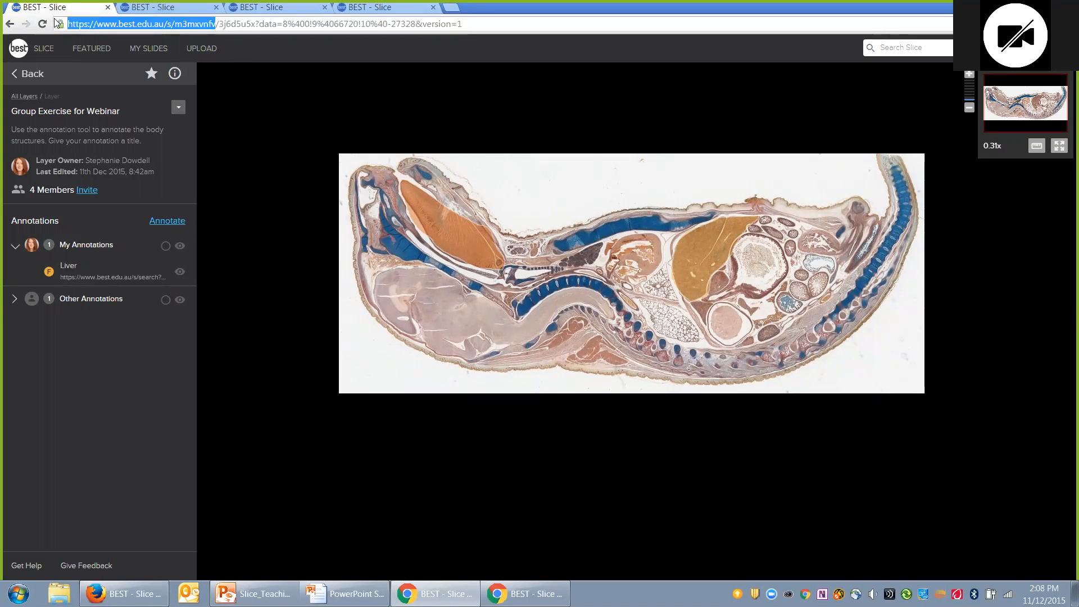
pyautogui.moveTo(462, 24); pyautogui.dragTo(3, 16)
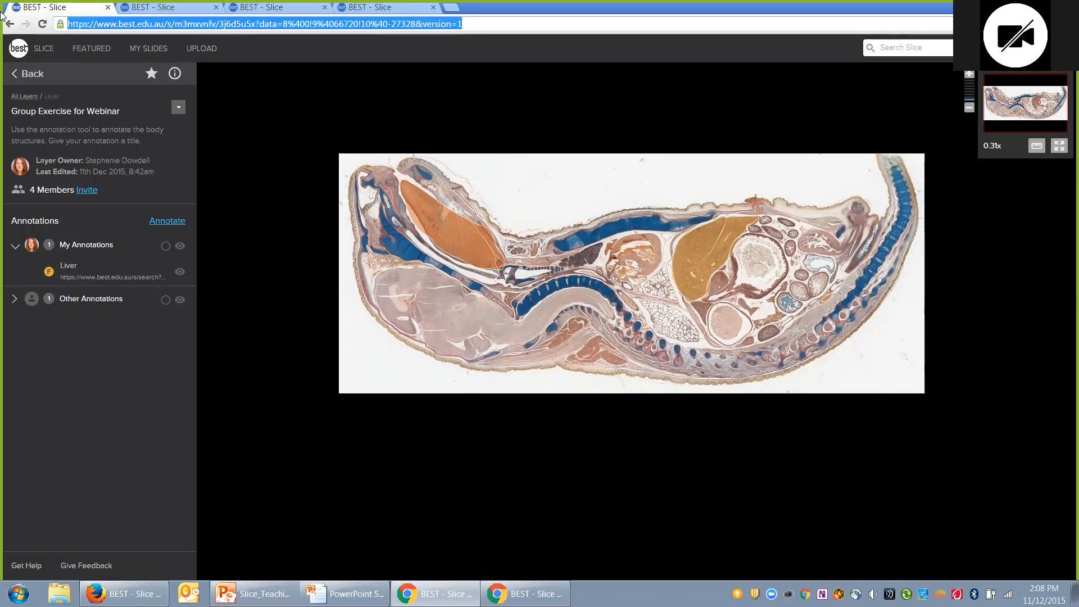
pyautogui.press('BackSpace')
pyautogui.hotkey('ctrl', 'v')
pyautogui.press('Return')
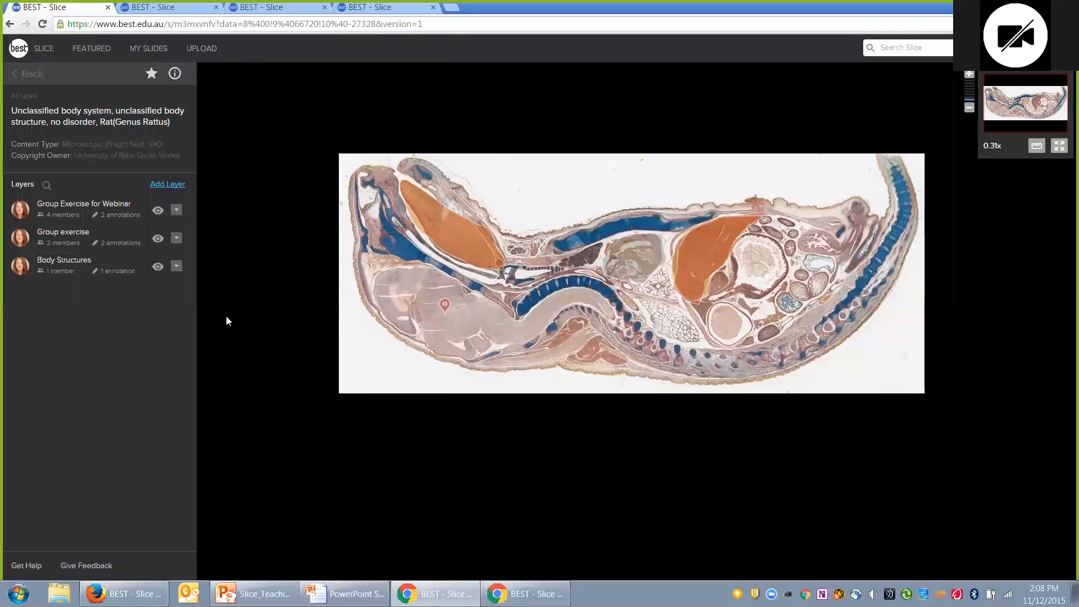
# Step: Reopen the Group Exercise for Webinar layer, zooming into the lung tissue and back out
pyautogui.click(93, 206)
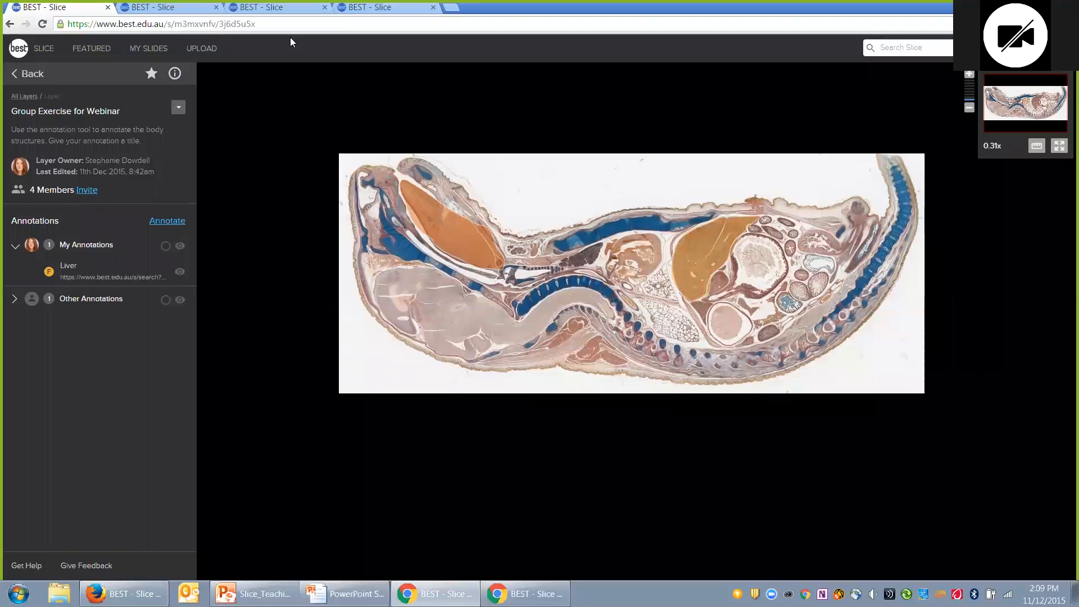
pyautogui.moveTo(284, 24); pyautogui.dragTo(219, 22)
pyautogui.scroll(3, 650, 262)
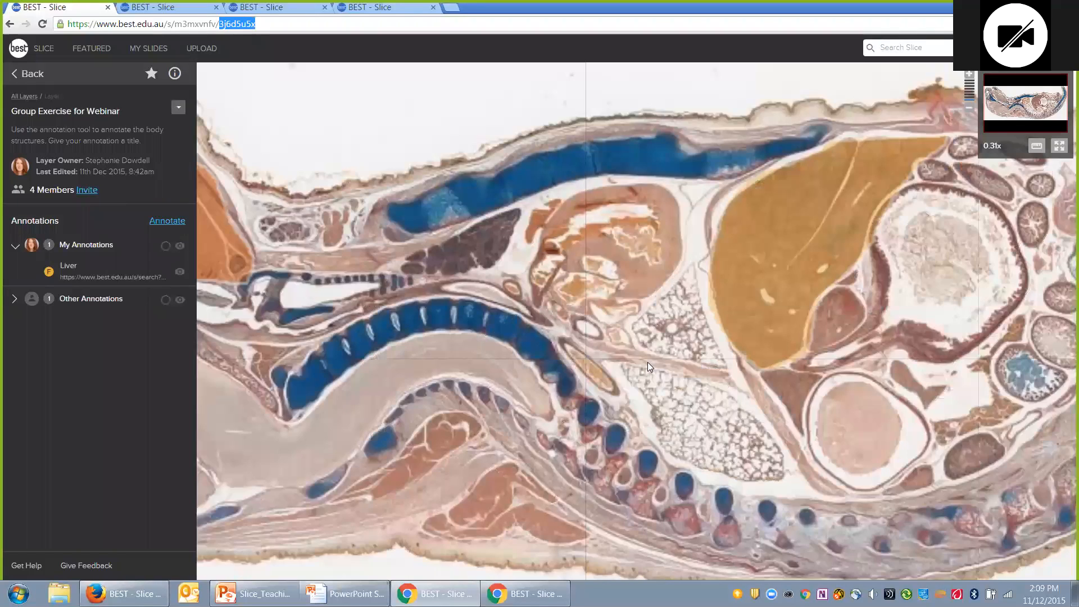
pyautogui.scroll(5, 650, 369)
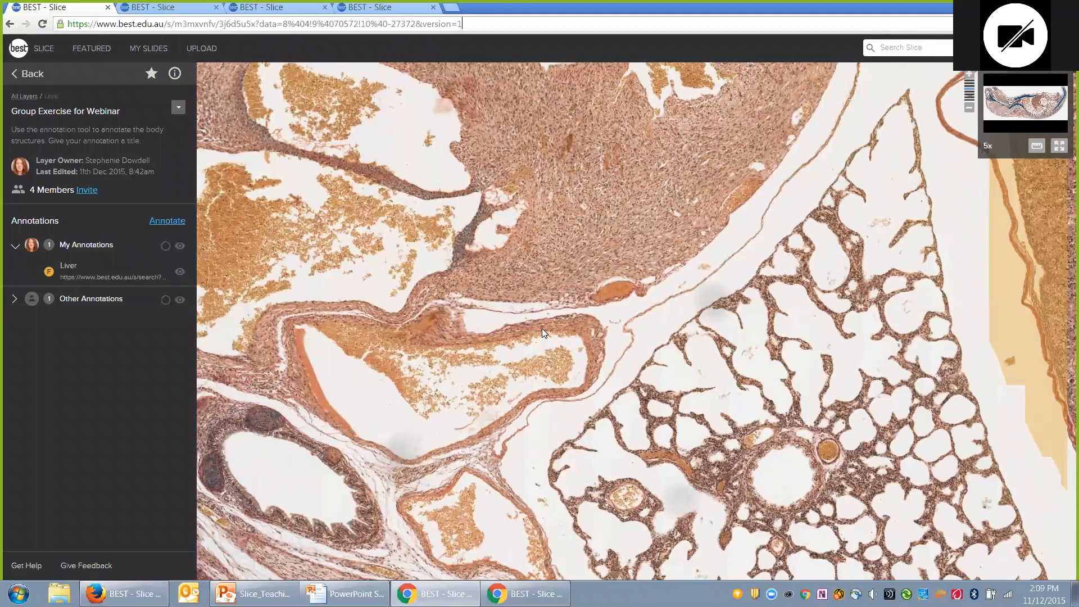
pyautogui.scroll(-1, 542, 328)
pyautogui.scroll(-1, 542, 329)
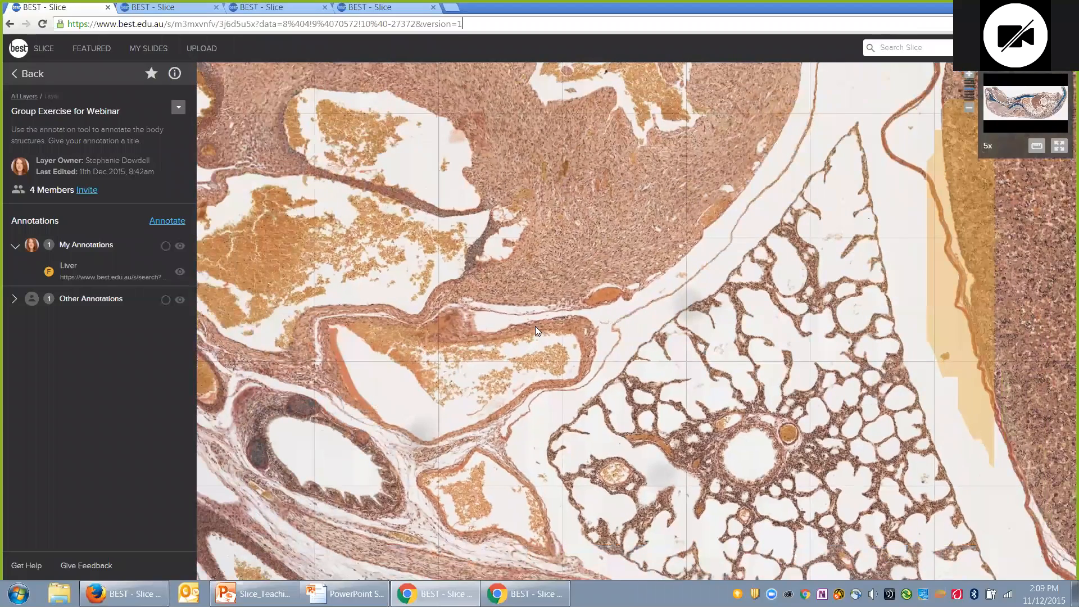
pyautogui.scroll(-3, 363, 83)
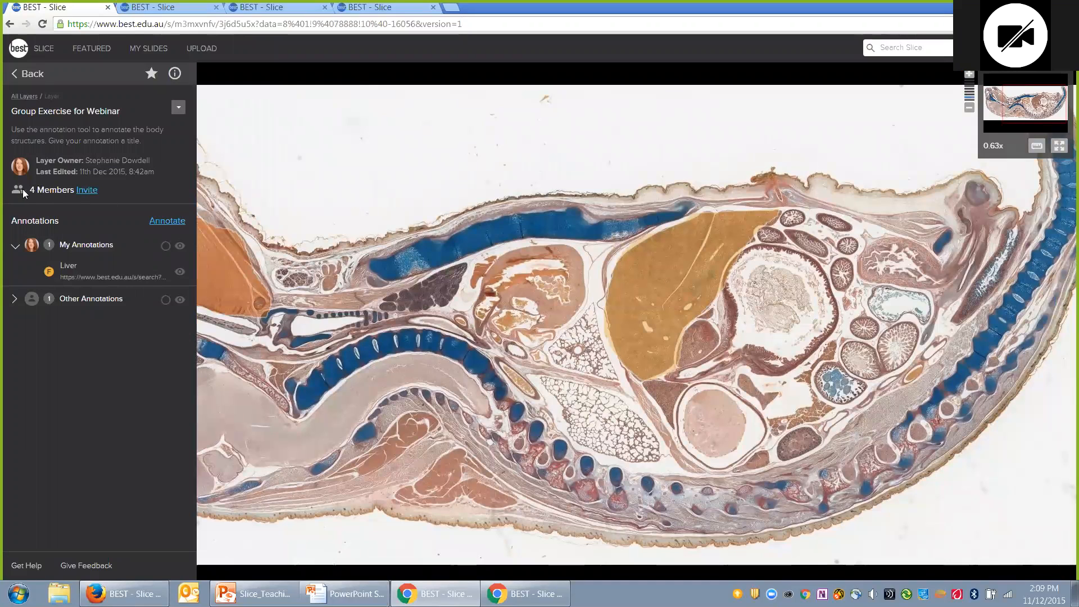
# Step: Copy the layer's member invite link into the address bar, then close the Members popup
pyautogui.click(88, 191)
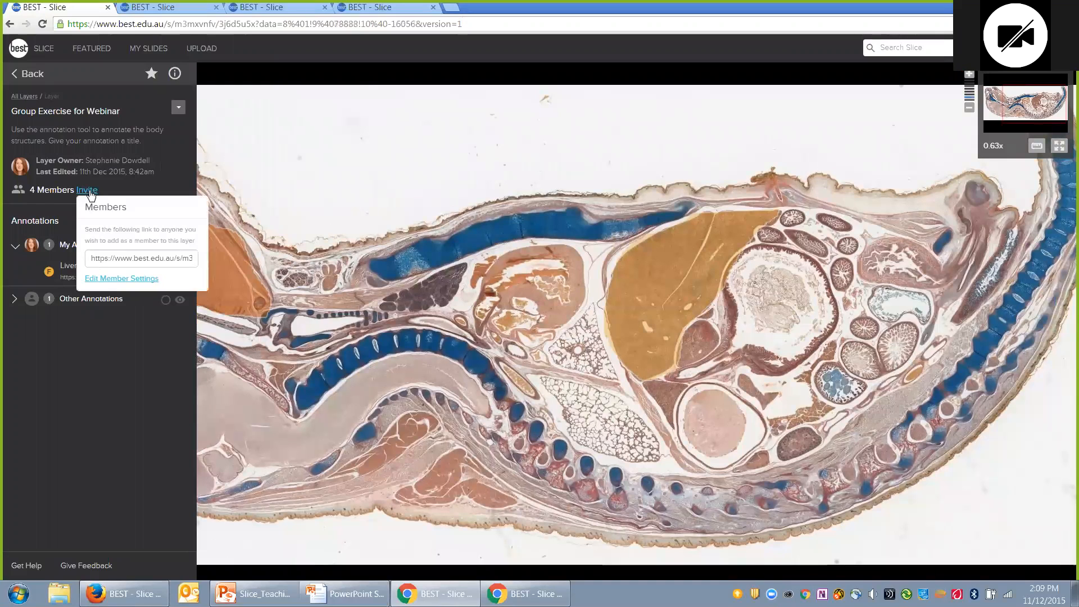
pyautogui.click(130, 259)
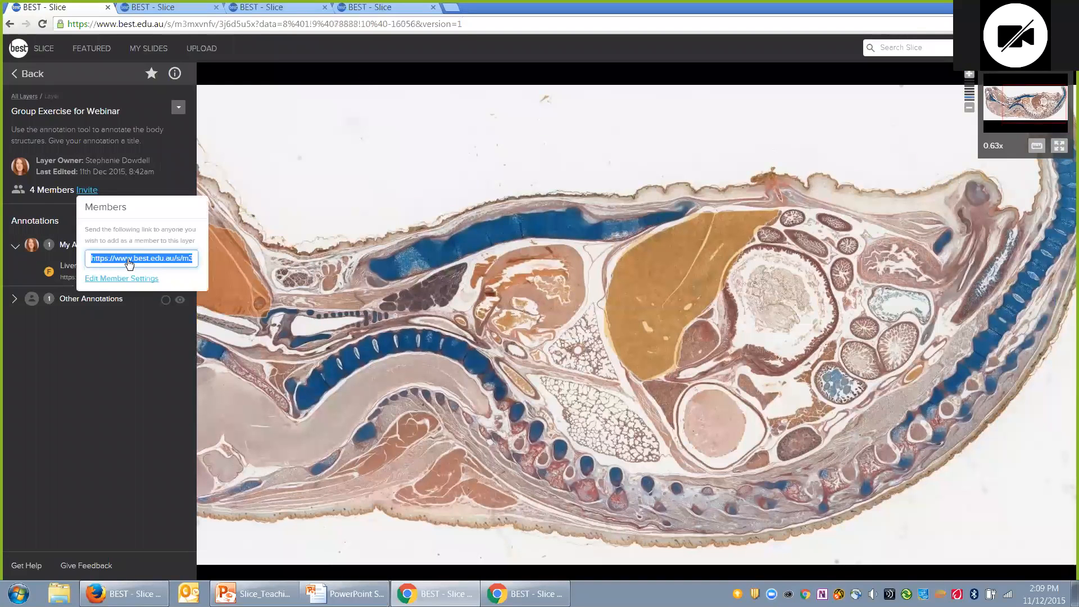
pyautogui.click(313, 27)
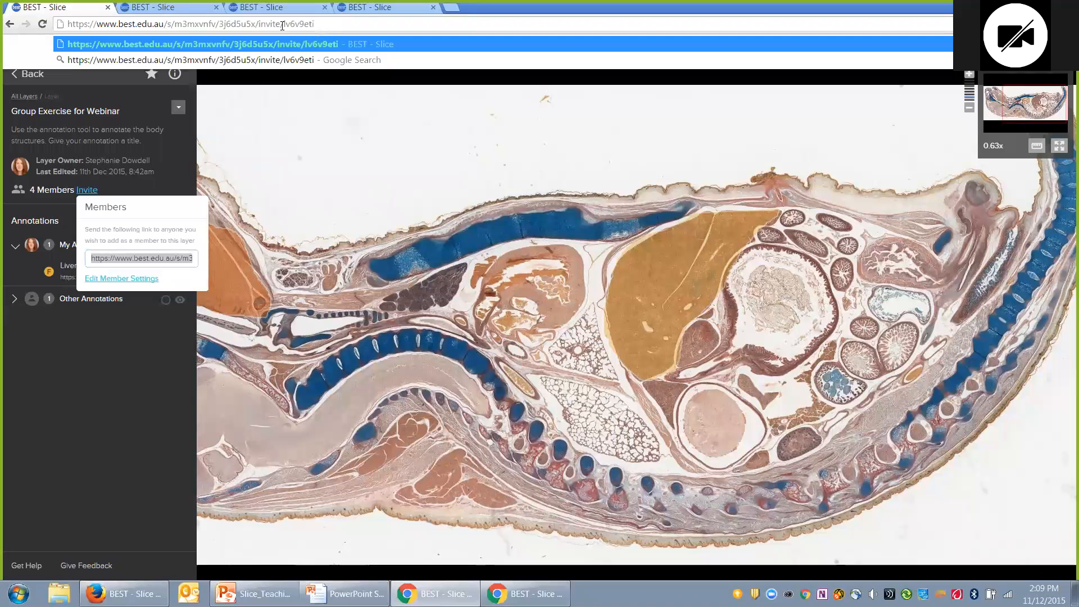
pyautogui.doubleClick(285, 24)
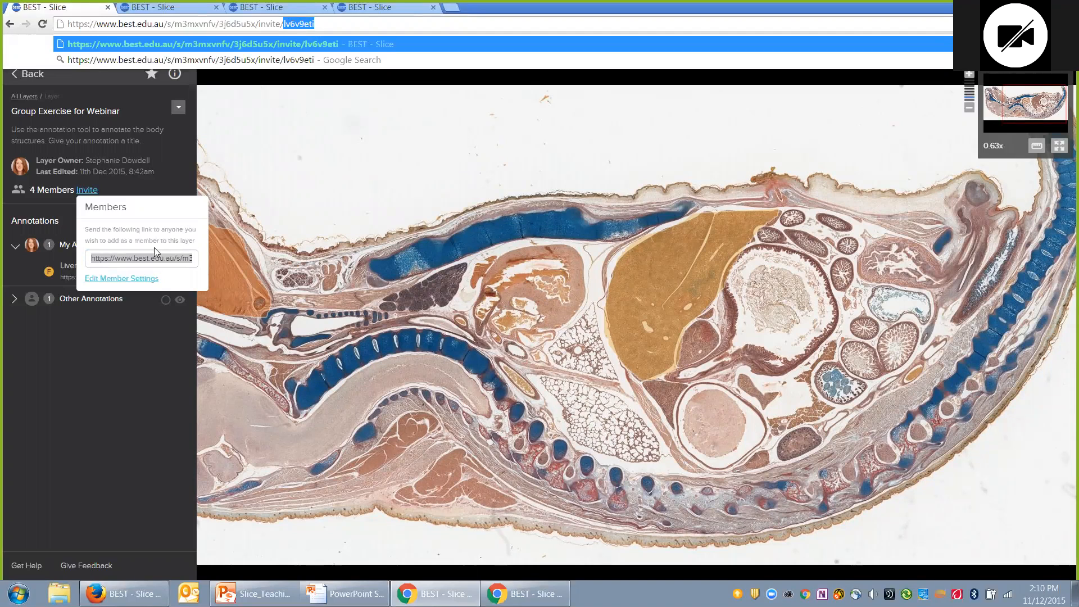
pyautogui.moveTo(148, 161); pyautogui.dragTo(141, 162)
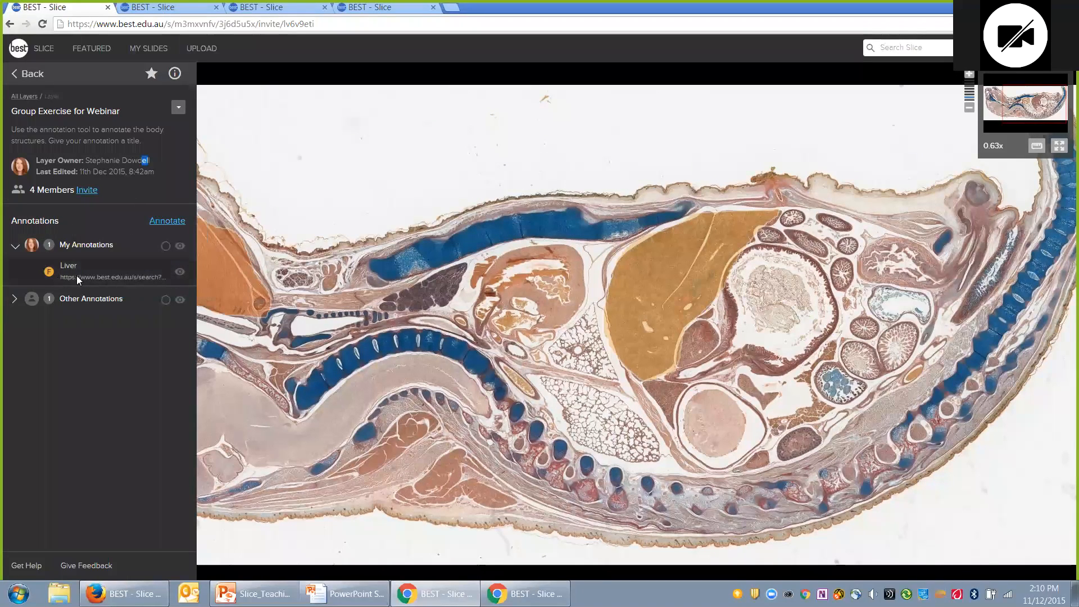
# Step: Show the Tongue annotation again and bring up the layer's Invite/Edit/Duplicate/Delete options
pyautogui.click(15, 299)
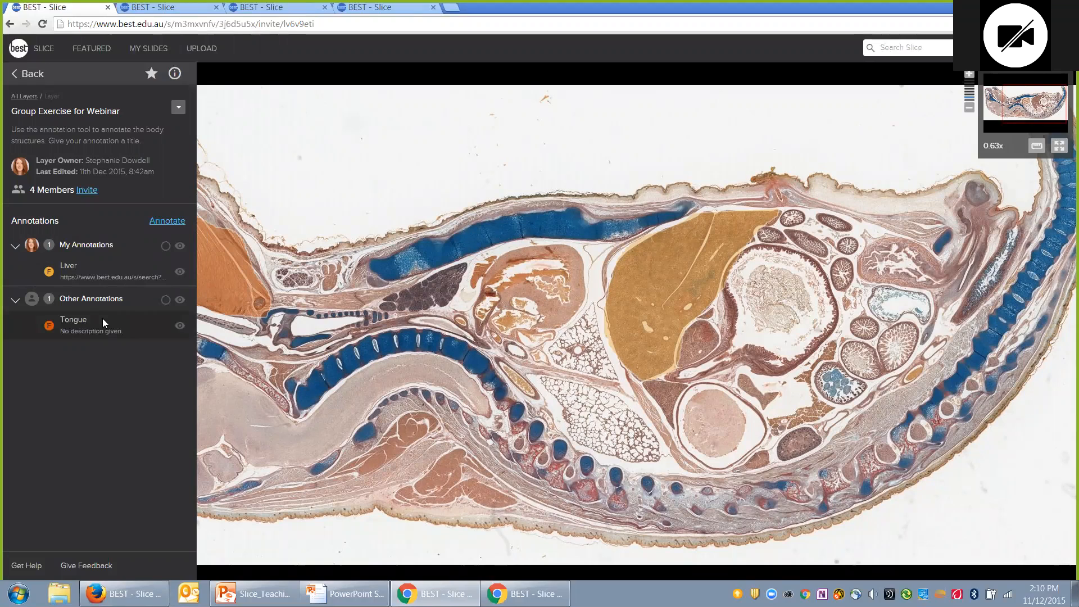
pyautogui.click(179, 111)
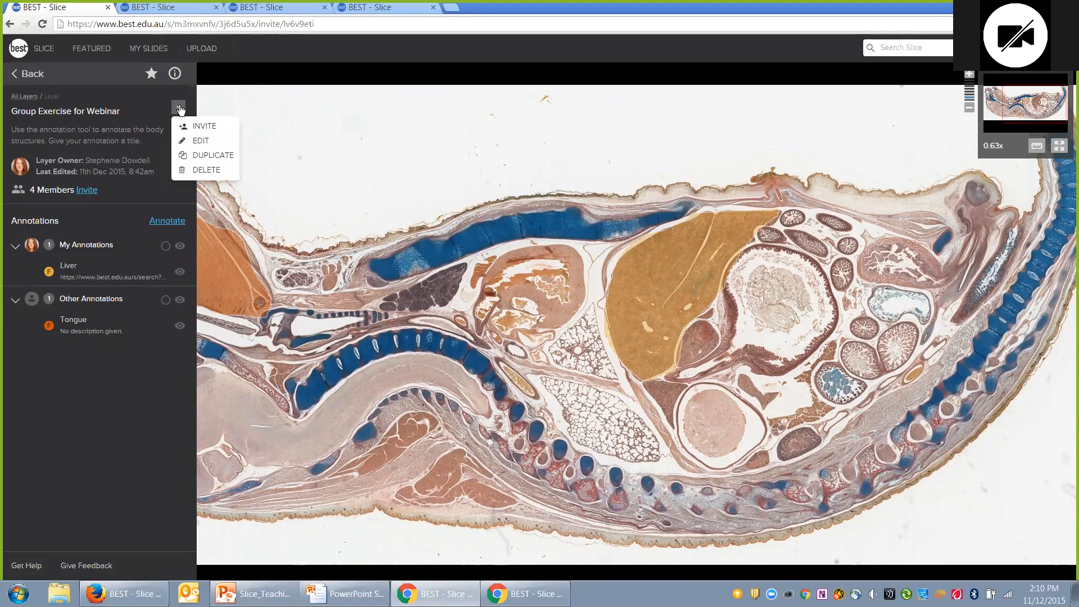
# Step: Edit the layer to untick 'Allow members to see each other's annotations' and save it
pyautogui.click(184, 141)
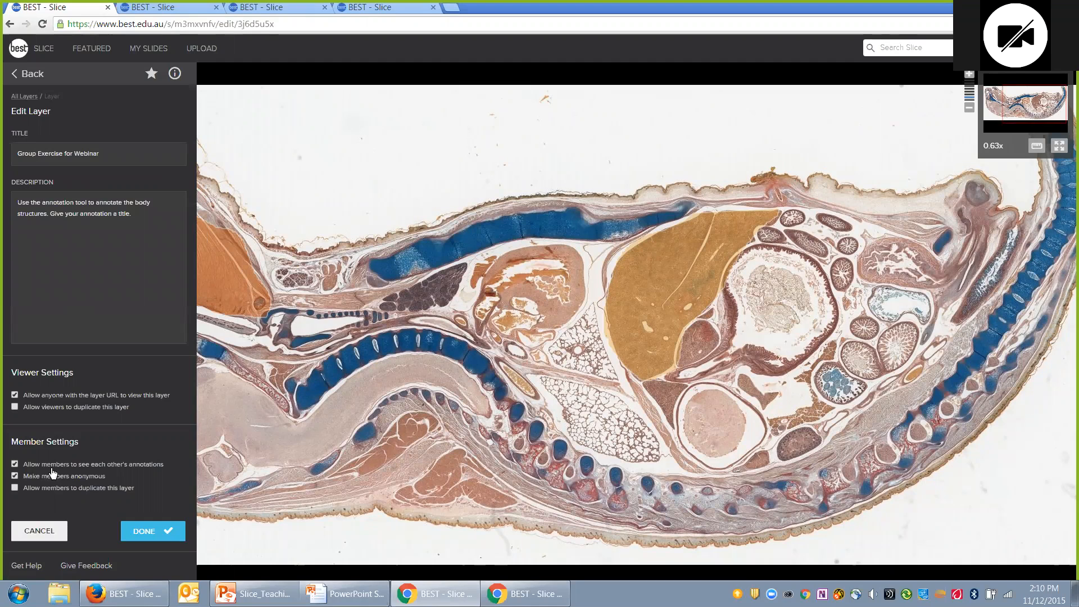
pyautogui.click(15, 465)
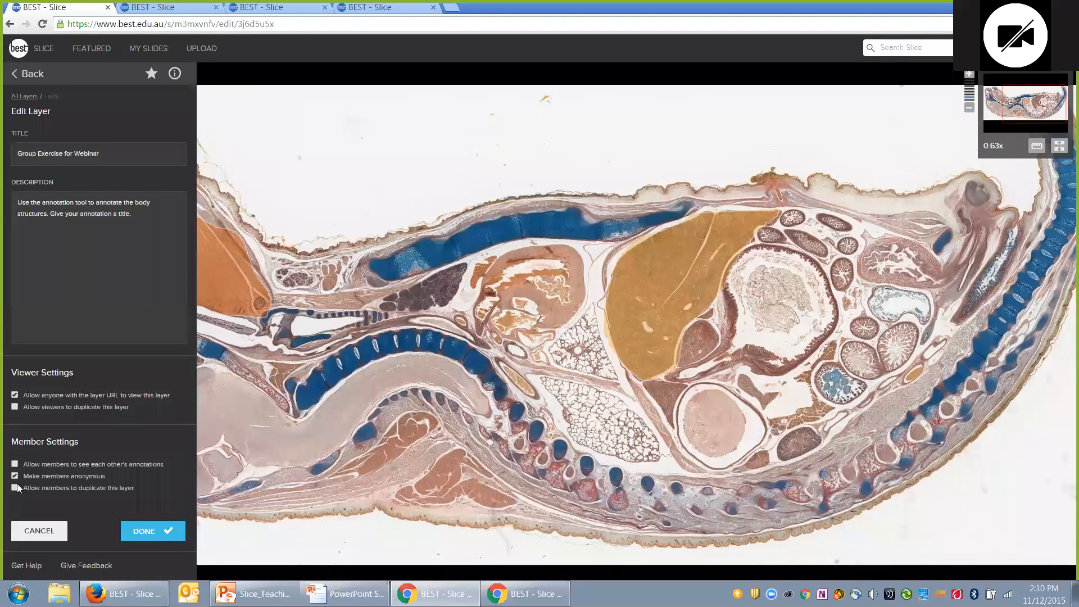
pyautogui.click(15, 476)
pyautogui.click(140, 535)
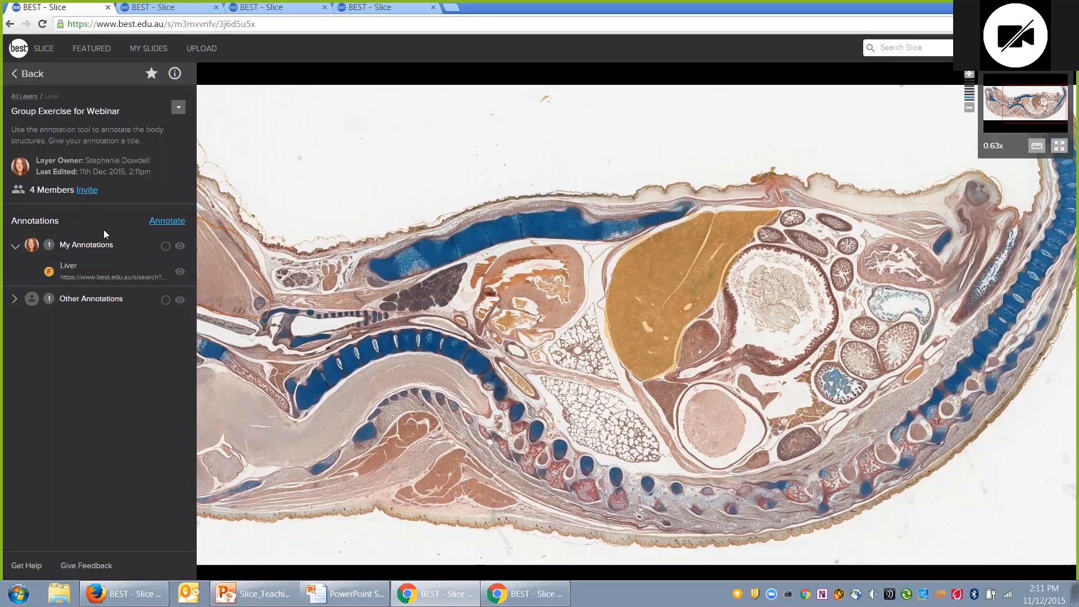
# Step: Start a new annotation named 'Lung' and draw two freehand outlines around the lung
pyautogui.click(167, 222)
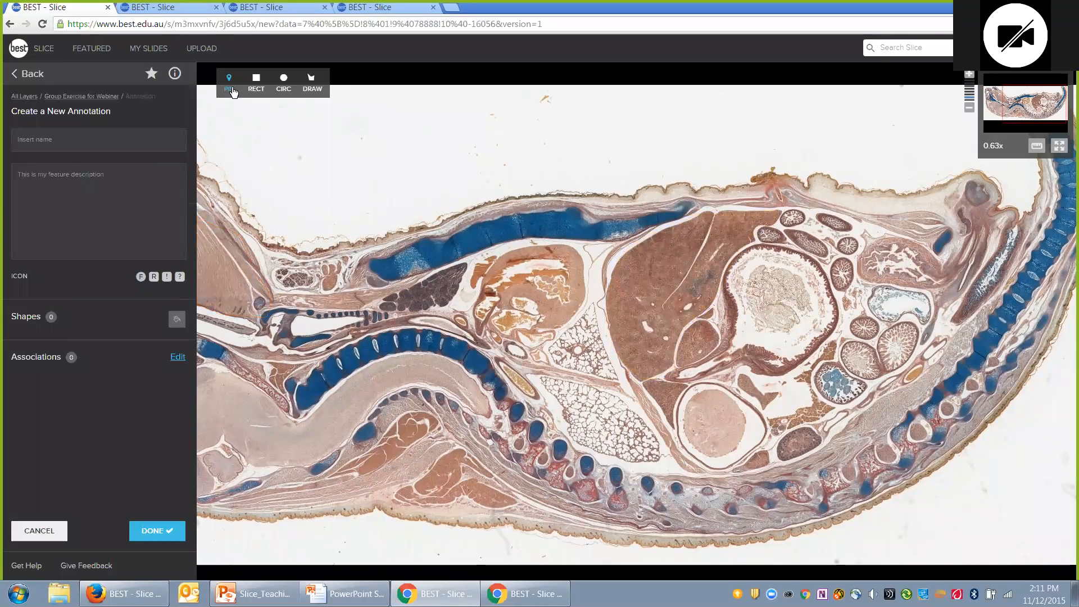
pyautogui.click(83, 139)
pyautogui.write('Lung')
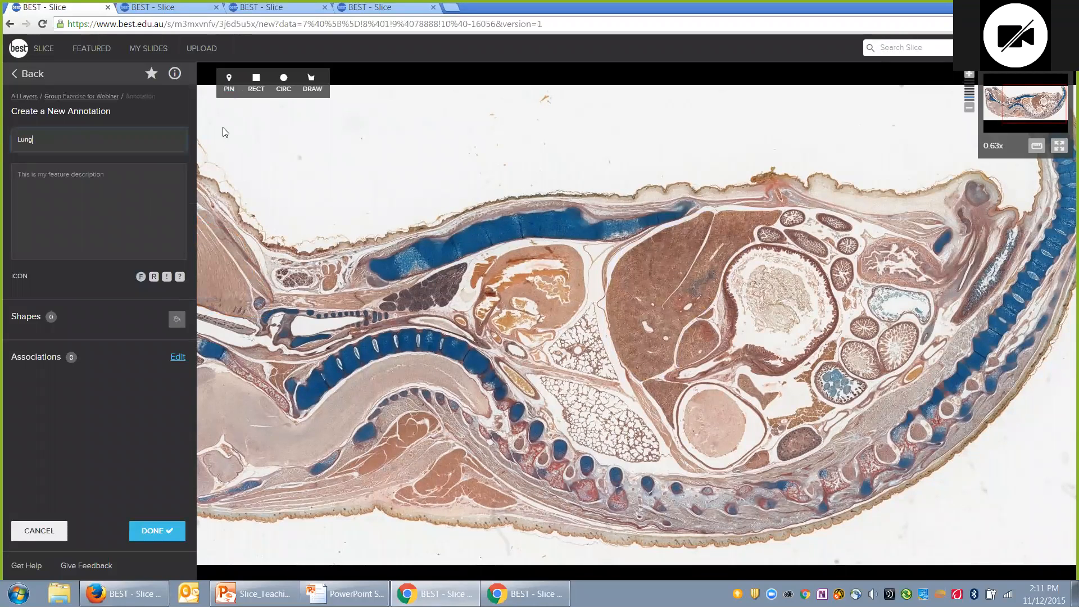
pyautogui.click(313, 83)
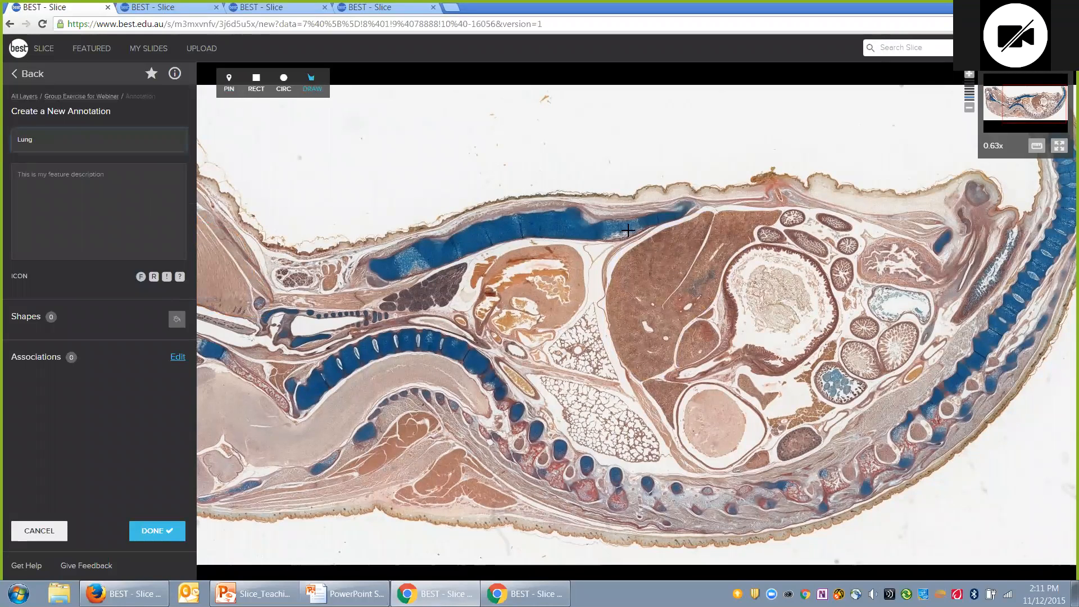
pyautogui.moveTo(592, 304)
pyautogui.mouseDown()
pyautogui.moveTo(612, 383)
pyautogui.moveTo(548, 351)
pyautogui.mouseUp()
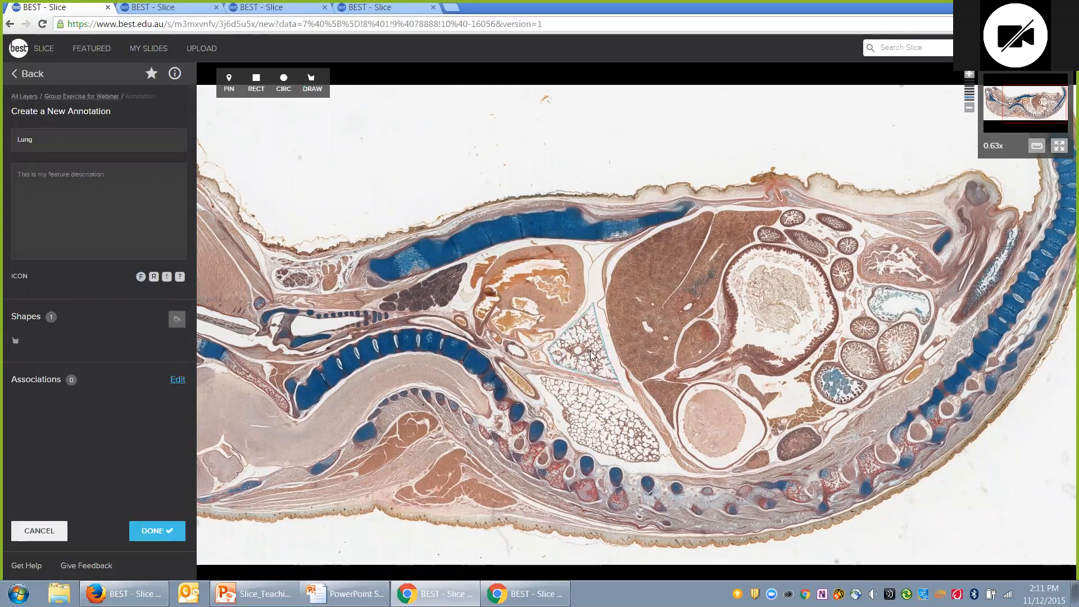
pyautogui.click(313, 92)
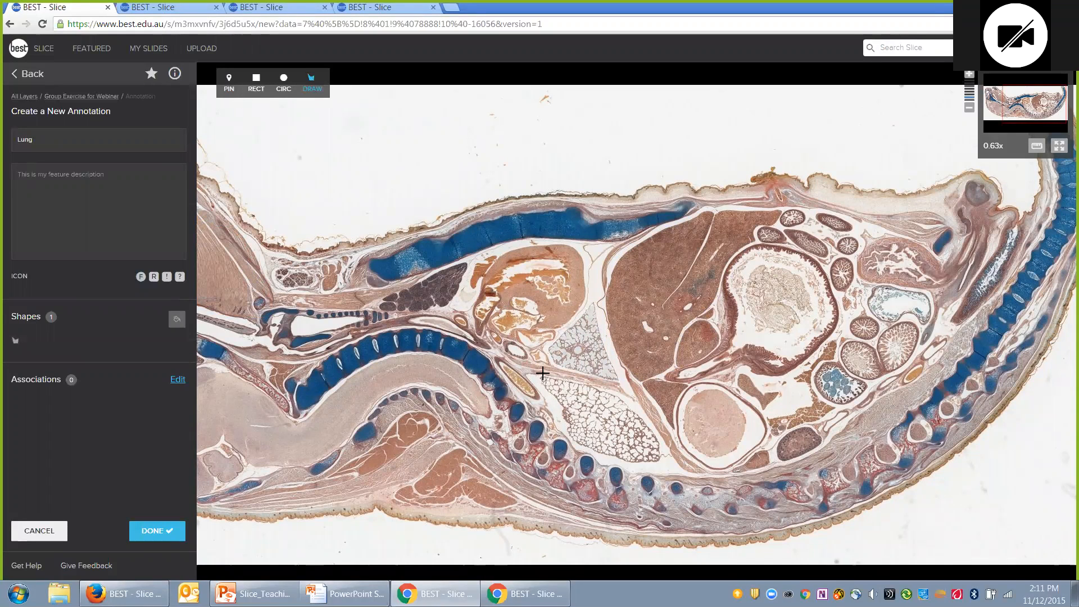
pyautogui.moveTo(541, 375)
pyautogui.mouseDown()
pyautogui.moveTo(610, 393)
pyautogui.moveTo(644, 426)
pyautogui.moveTo(658, 459)
pyautogui.moveTo(574, 442)
pyautogui.moveTo(540, 382)
pyautogui.mouseUp()
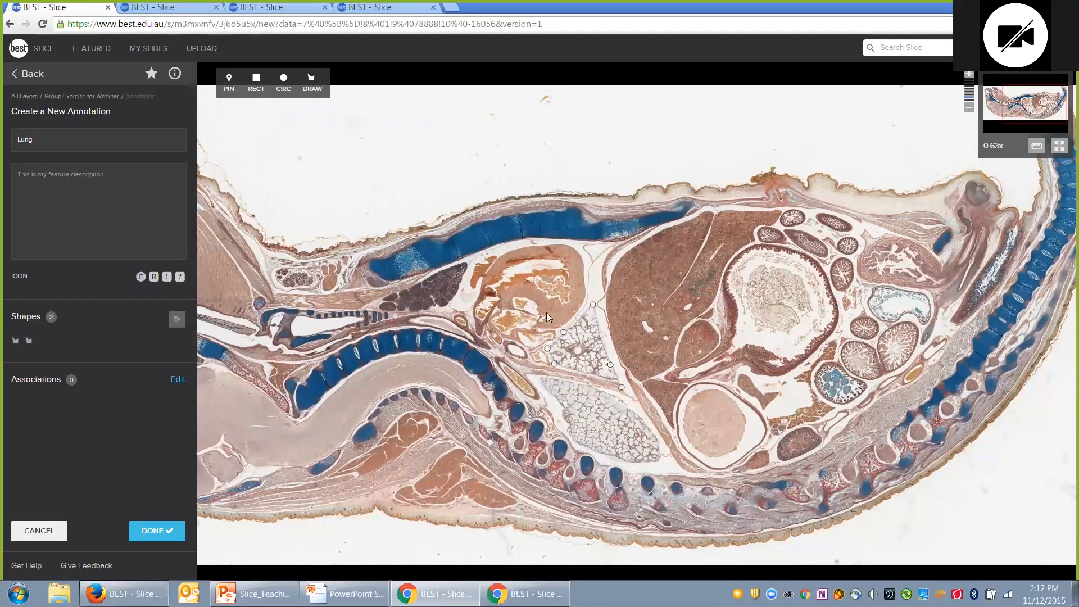
# Step: Add a pin on the lung tissue, colour the shapes teal, and save the annotation
pyautogui.click(229, 88)
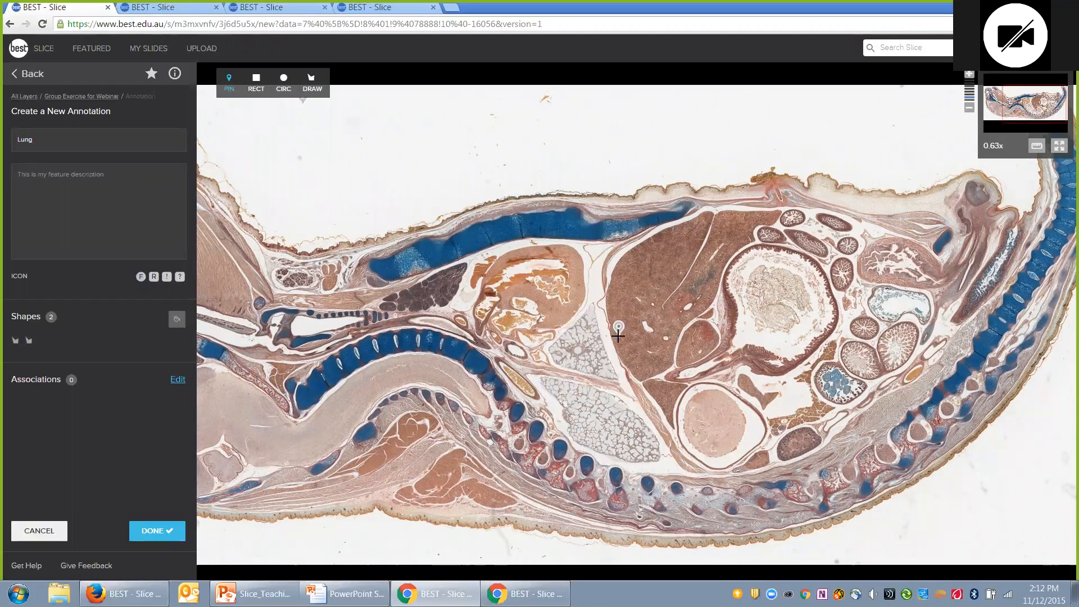
pyautogui.click(582, 344)
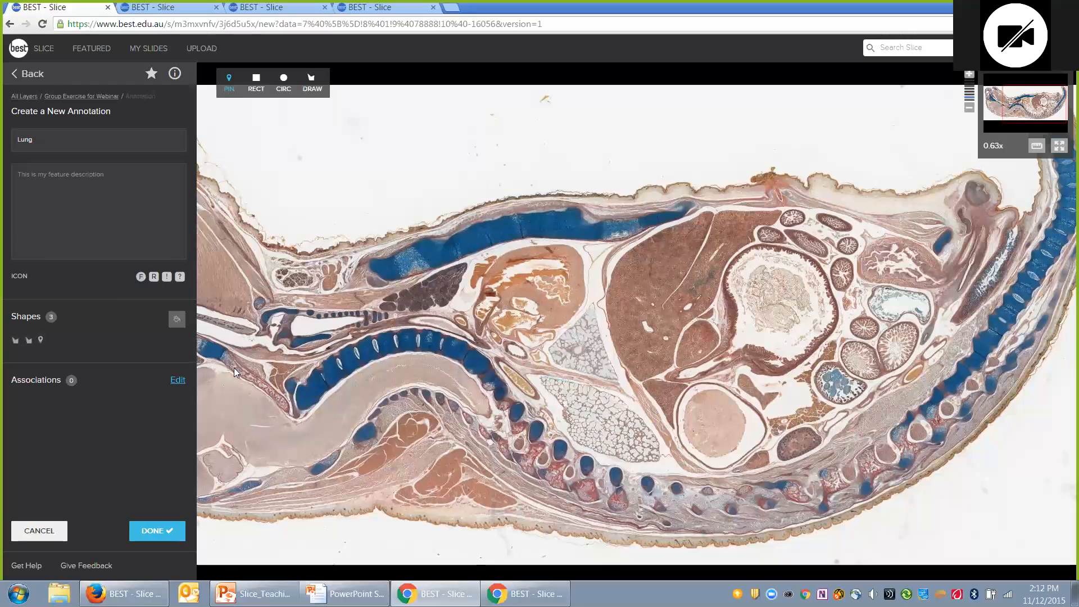
pyautogui.click(175, 320)
pyautogui.click(200, 334)
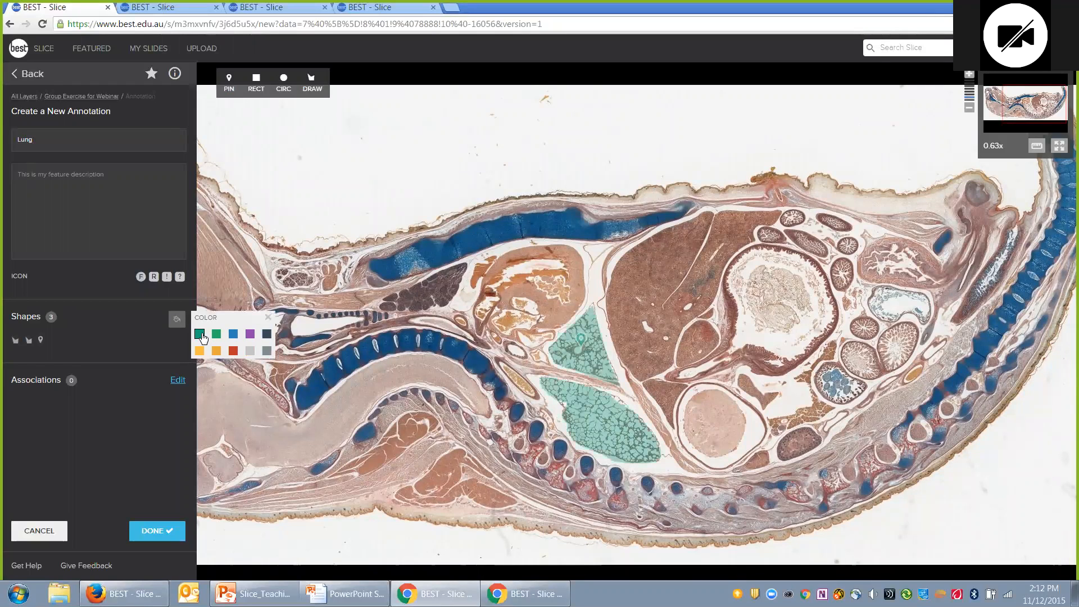
pyautogui.click(157, 532)
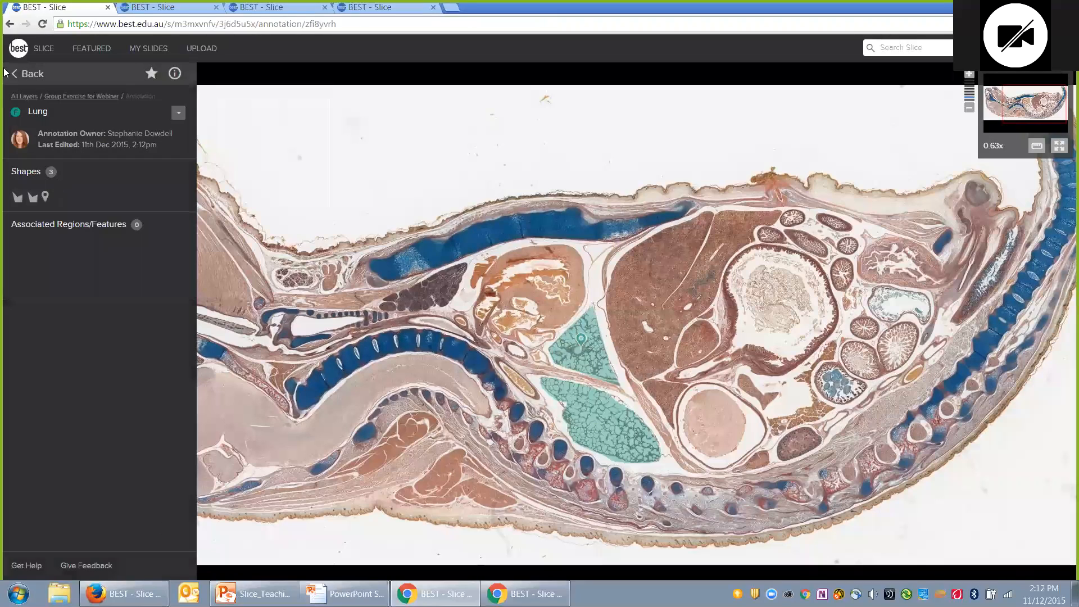
# Step: Go back to the annotation list and reload it, expanding Other Annotations to show Liver and Tongue
pyautogui.click(26, 73)
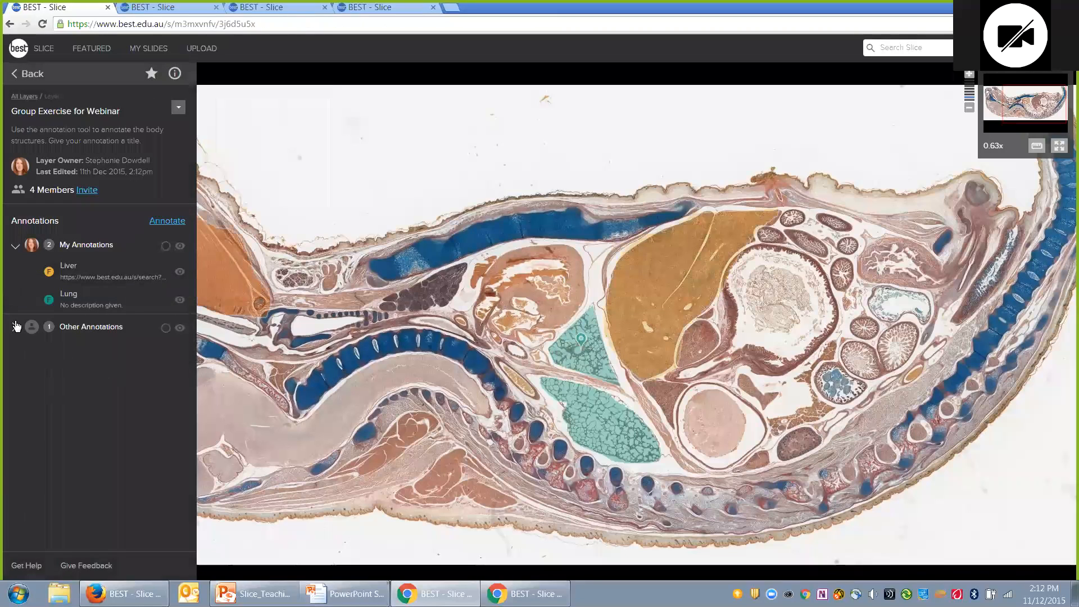
pyautogui.click(15, 327)
pyautogui.click(195, 25)
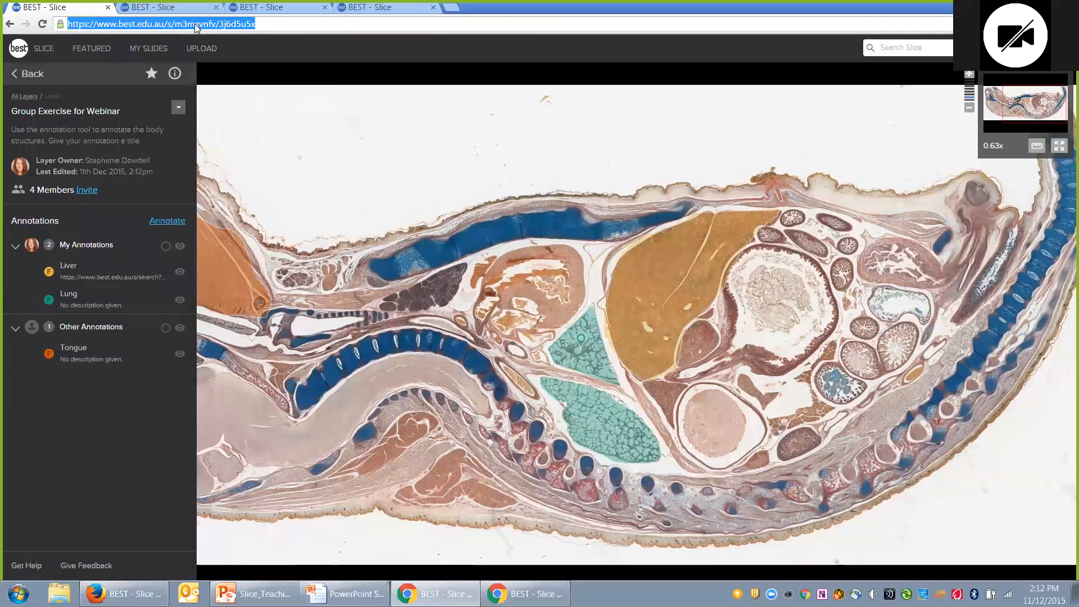
pyautogui.press('Return')
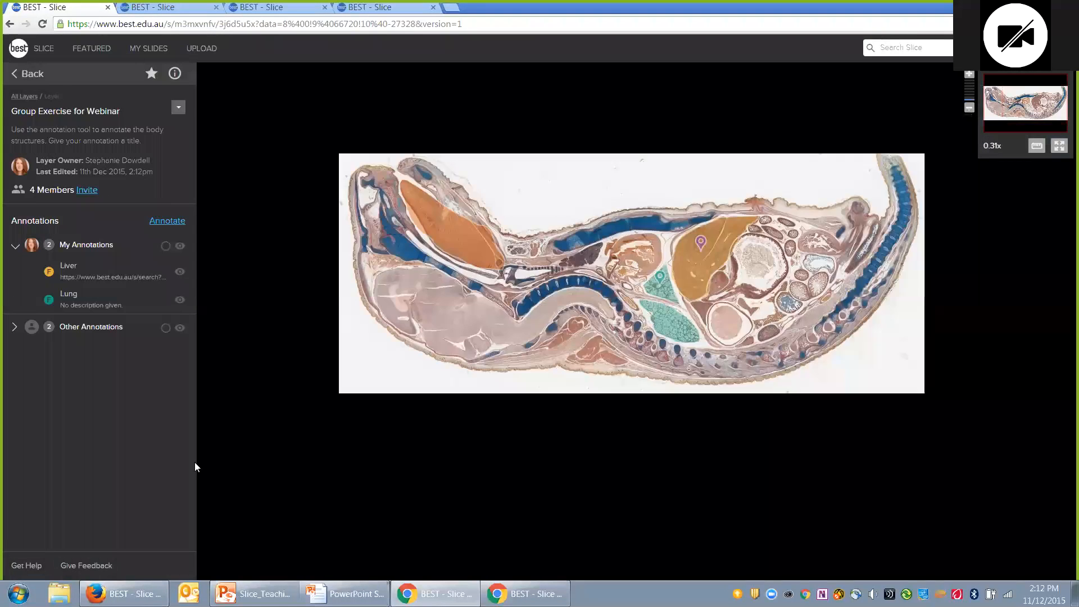
pyautogui.click(22, 330)
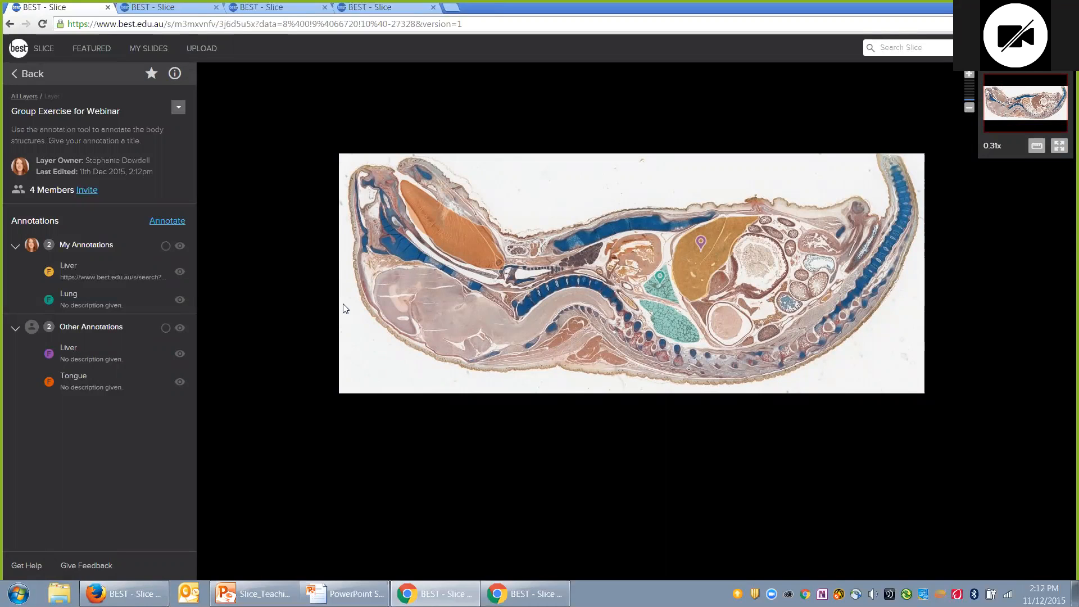
pyautogui.click(369, 18)
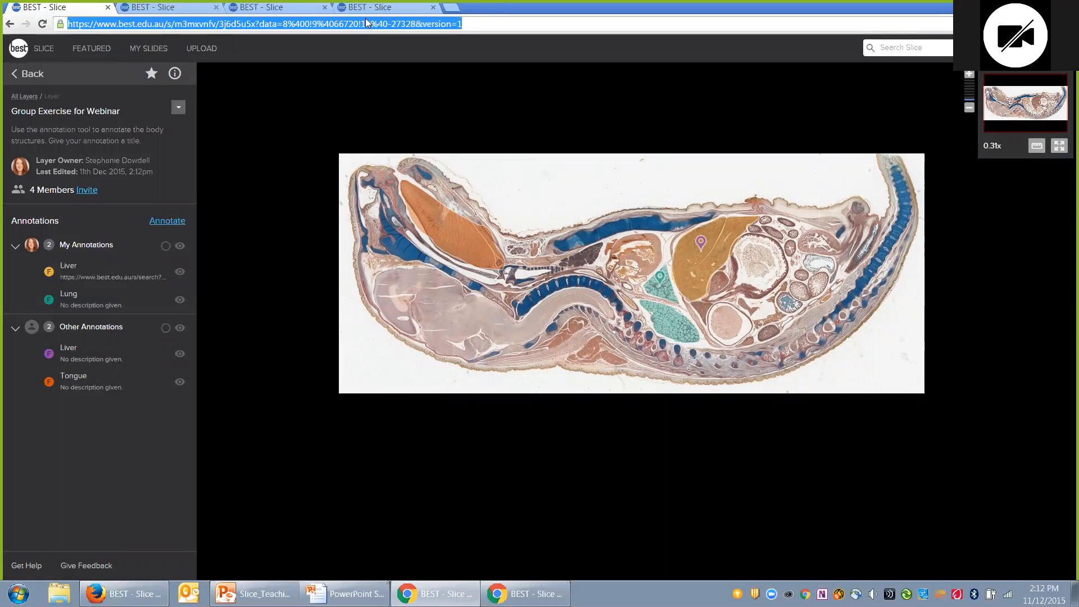
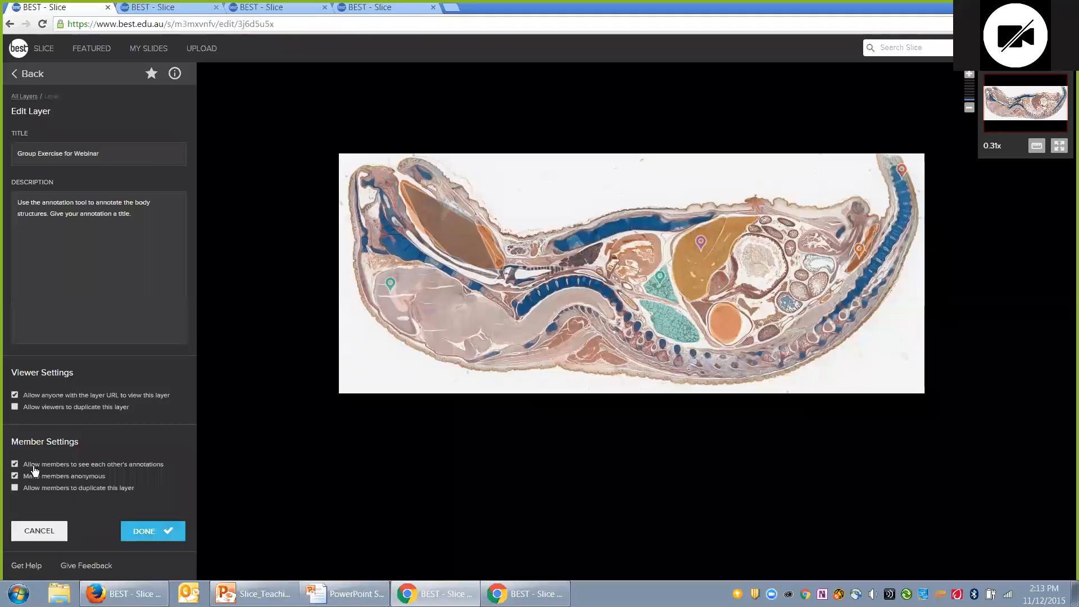
# Step: Save the layer settings, reload, and expand Other Annotations to list the 7 anonymous annotations
pyautogui.click(145, 531)
pyautogui.click(184, 24)
pyautogui.click(184, 23)
pyautogui.press('Return')
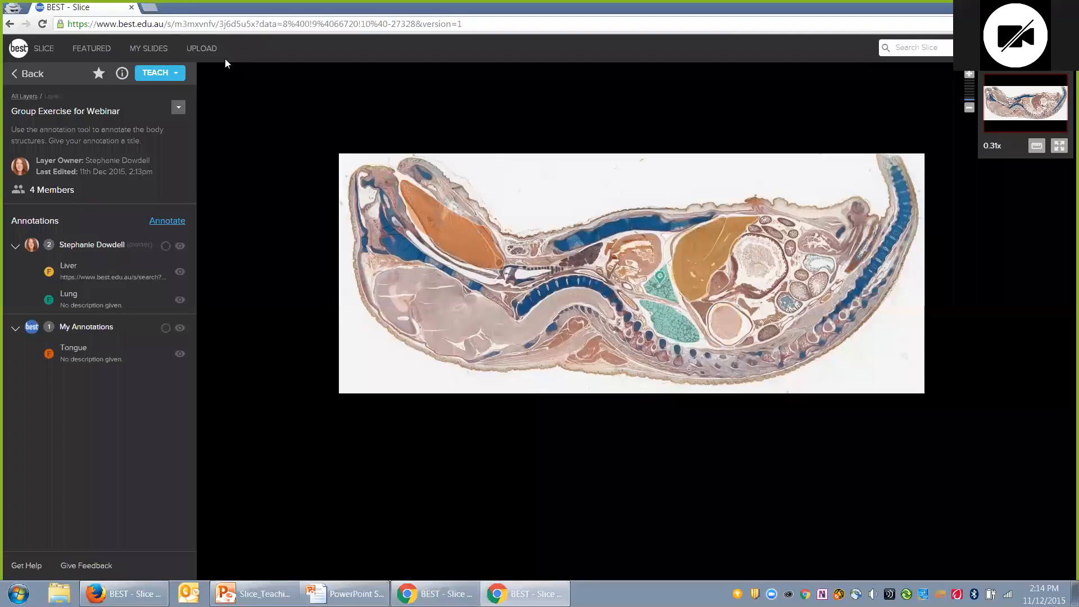
pyautogui.click(202, 24)
pyautogui.click(202, 24)
pyautogui.press('Return')
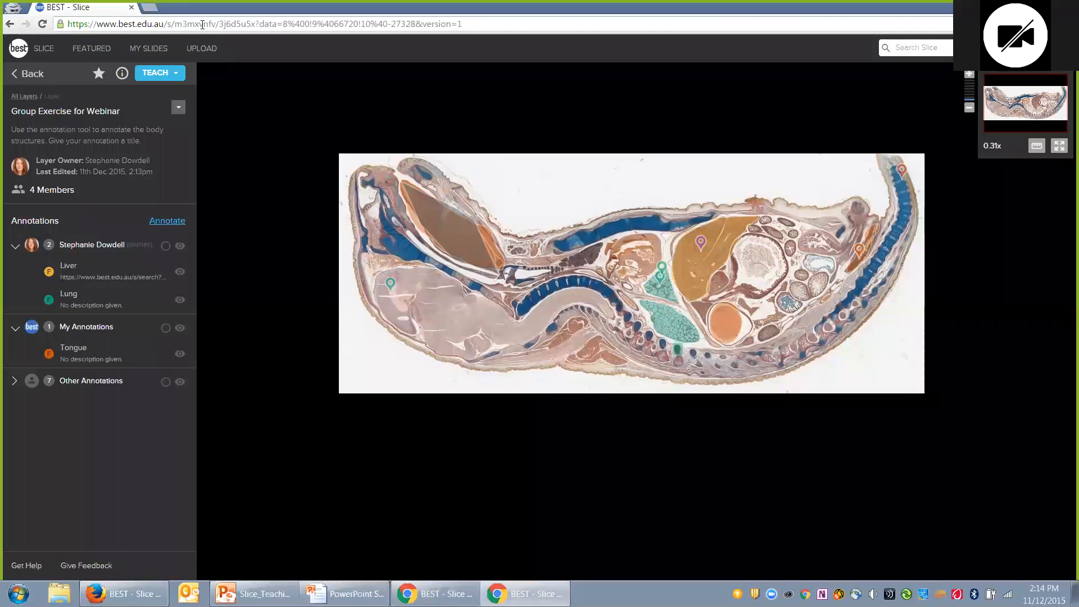
pyautogui.click(15, 384)
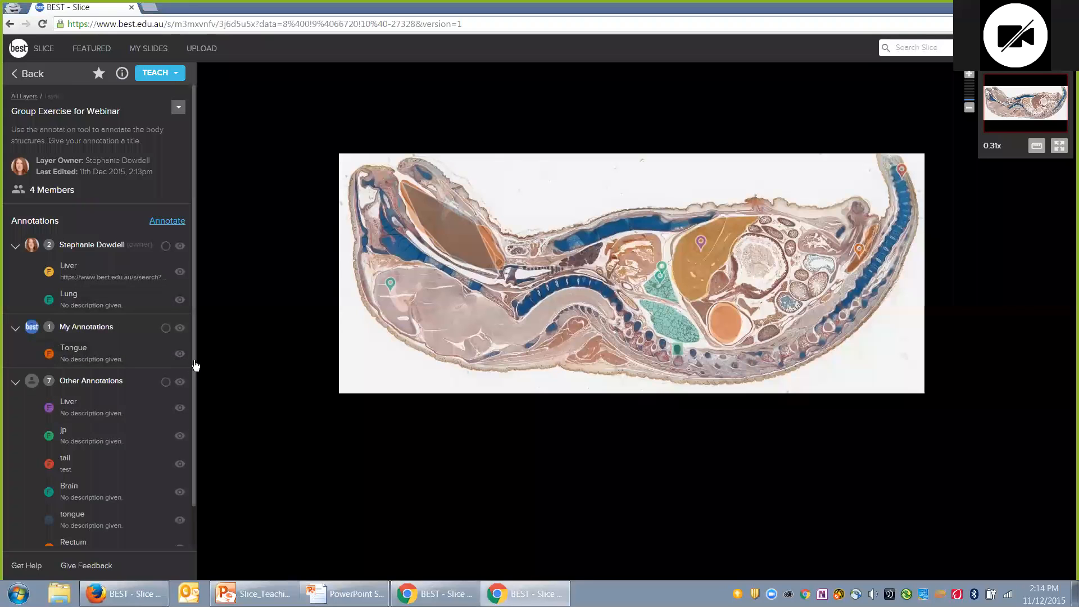
# Step: Inspect the anonymous jp and tail annotations, then return to the owner's browser window
pyautogui.scroll(-2, 187, 436)
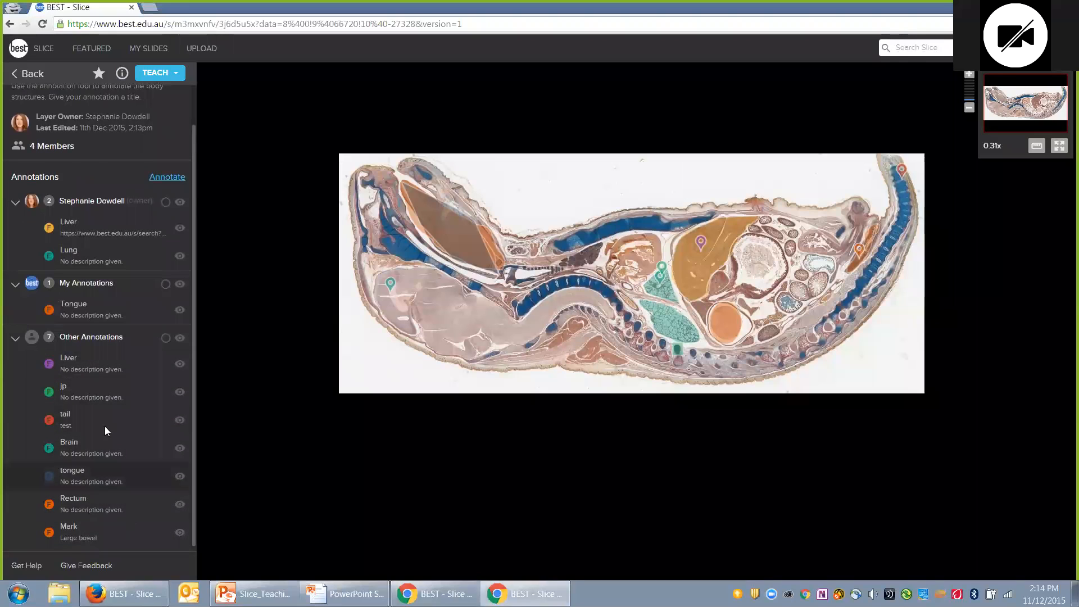
pyautogui.click(75, 384)
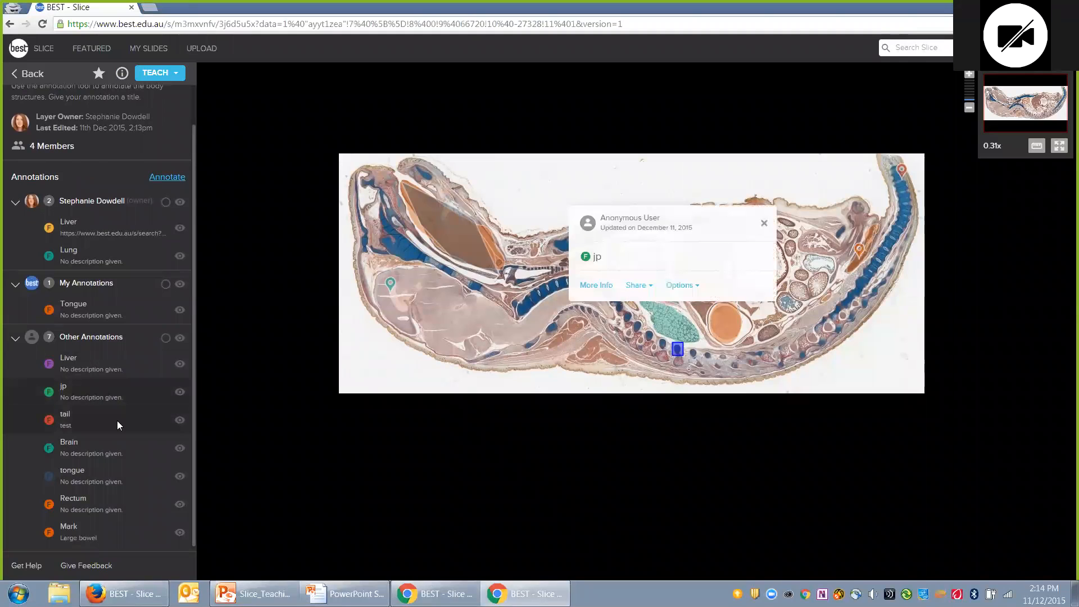
pyautogui.click(117, 421)
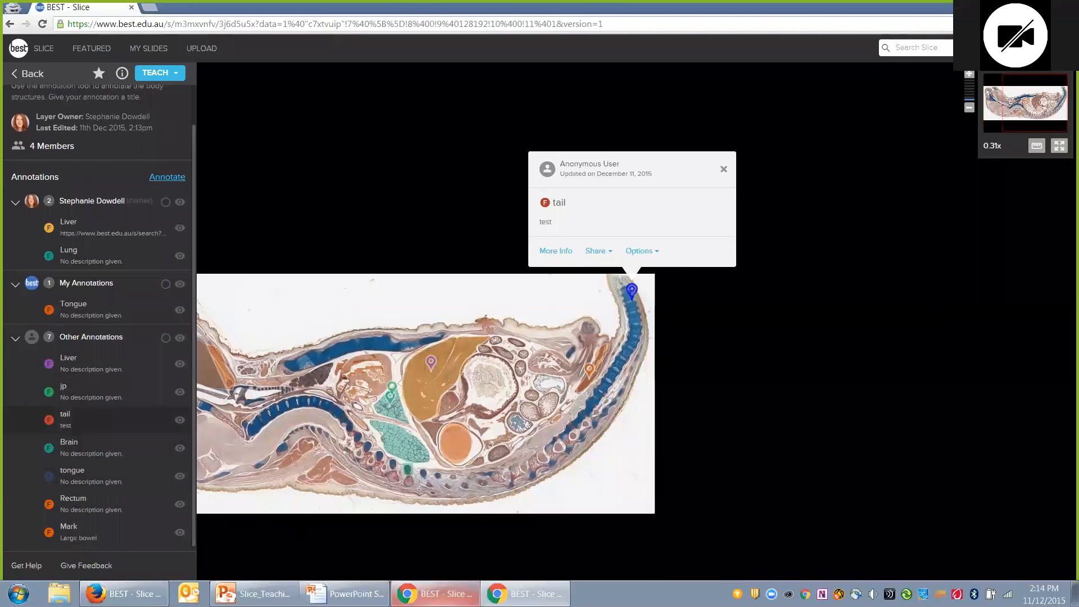
pyautogui.click(436, 594)
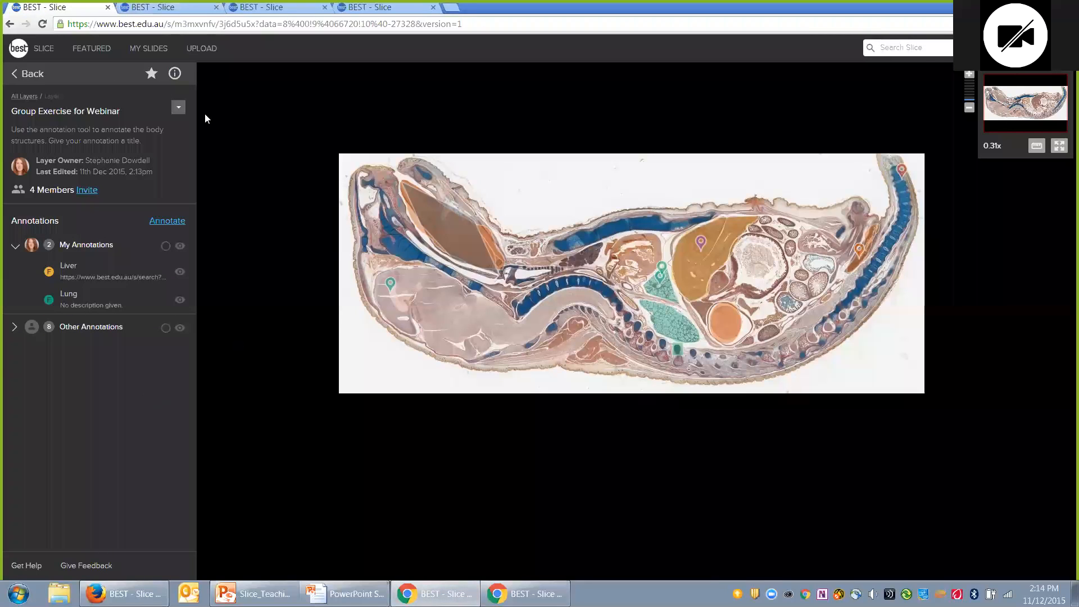
# Step: Untick 'Make members anonymous' in the layer's settings and save the change
pyautogui.click(15, 331)
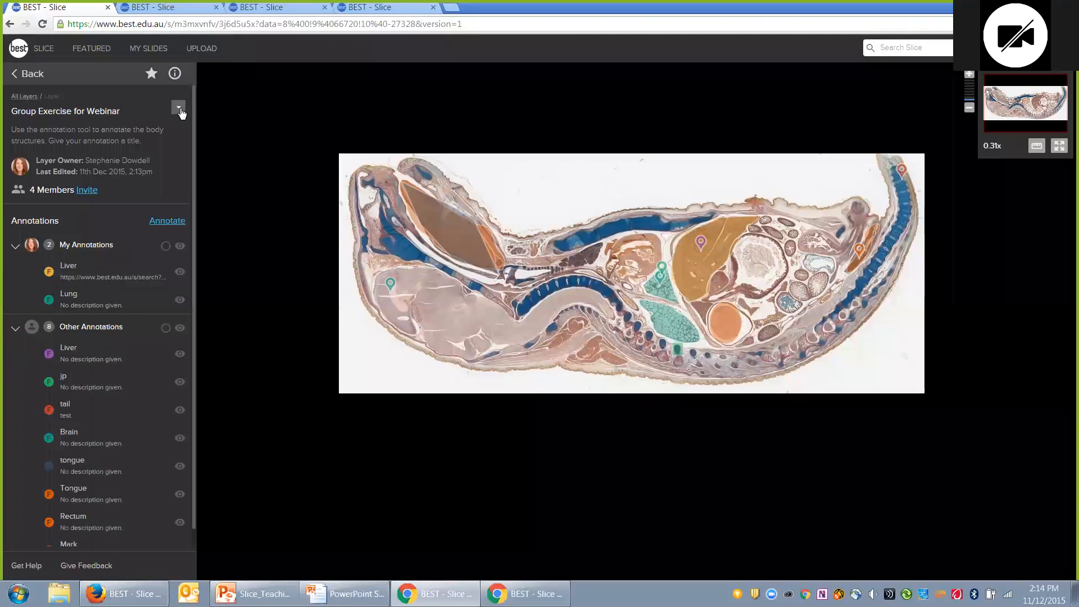
pyautogui.click(178, 107)
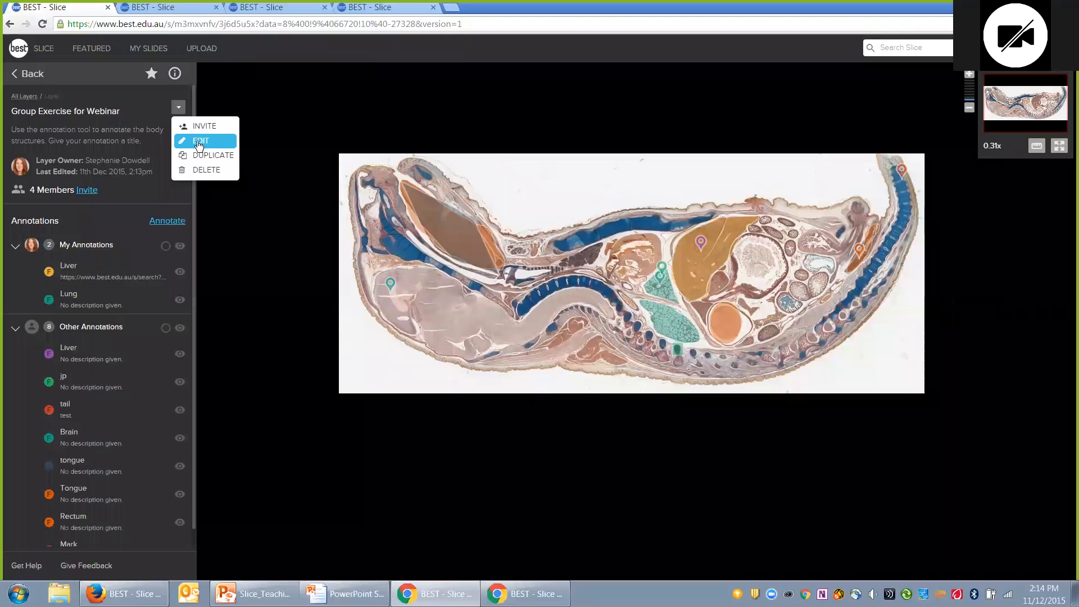
pyautogui.click(197, 141)
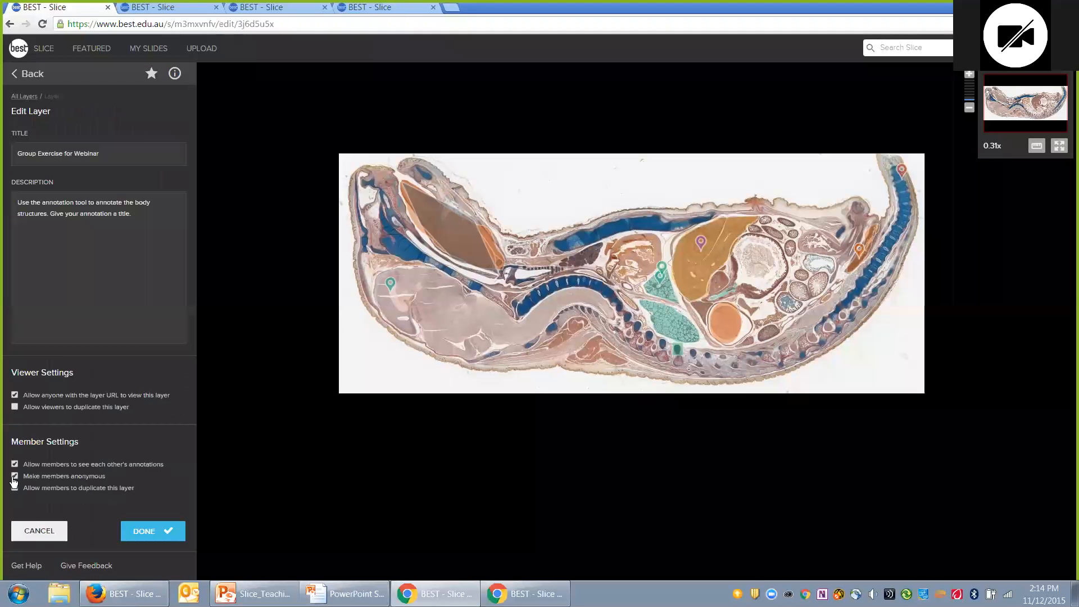
pyautogui.click(159, 532)
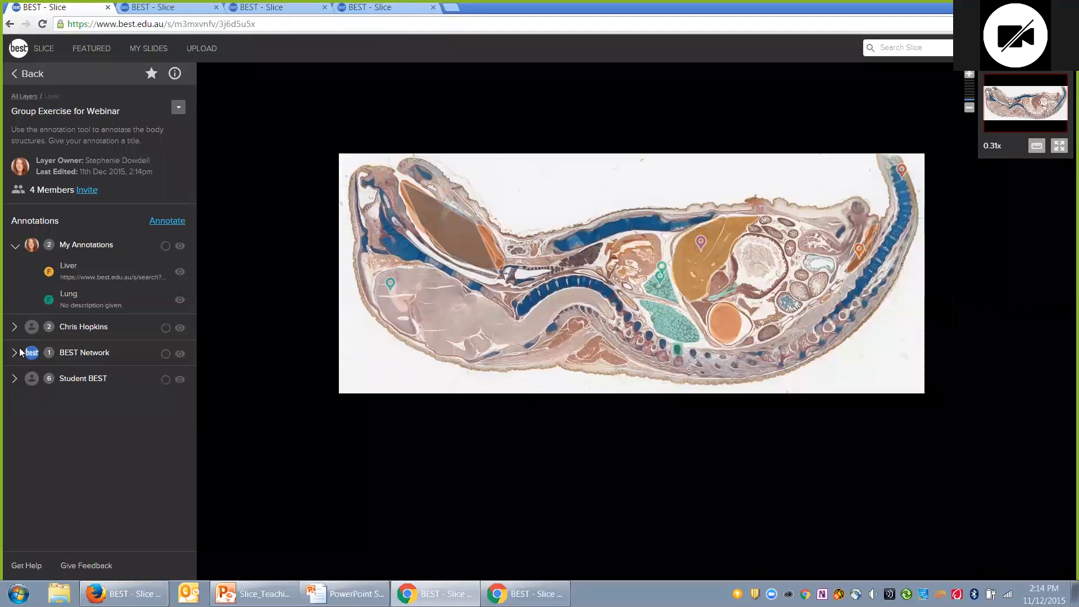
# Step: Expand each member's annotation group, including Student BEST with tail and Brain
pyautogui.click(13, 326)
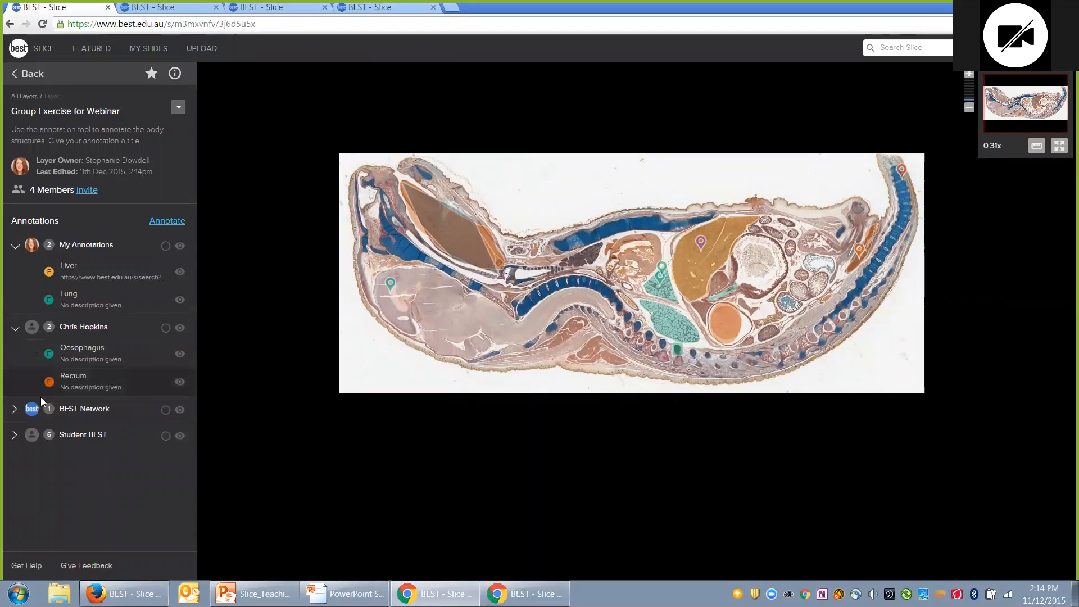
pyautogui.click(14, 413)
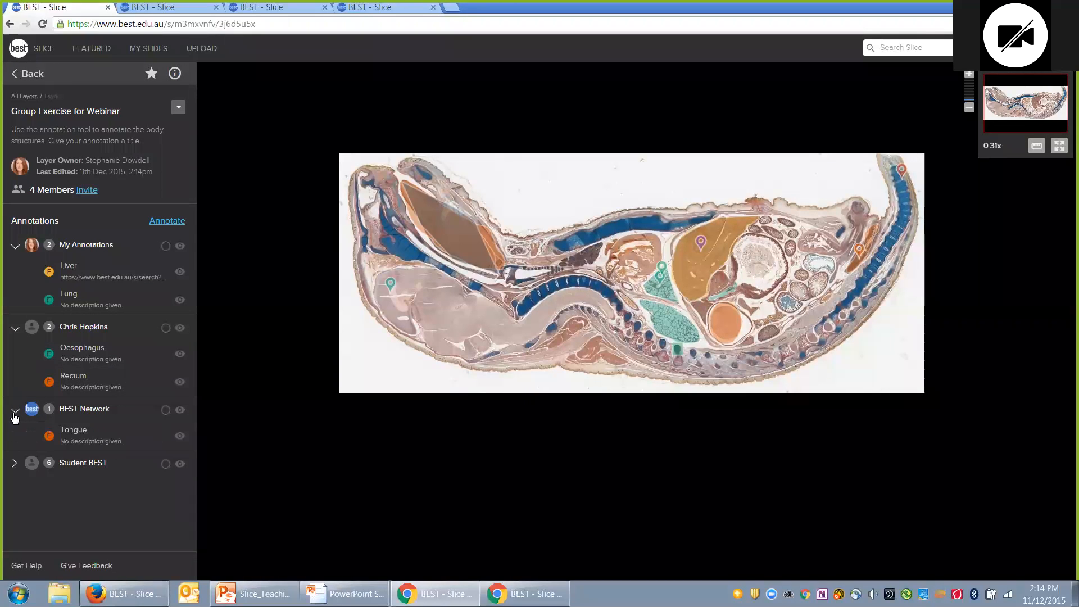
pyautogui.click(14, 465)
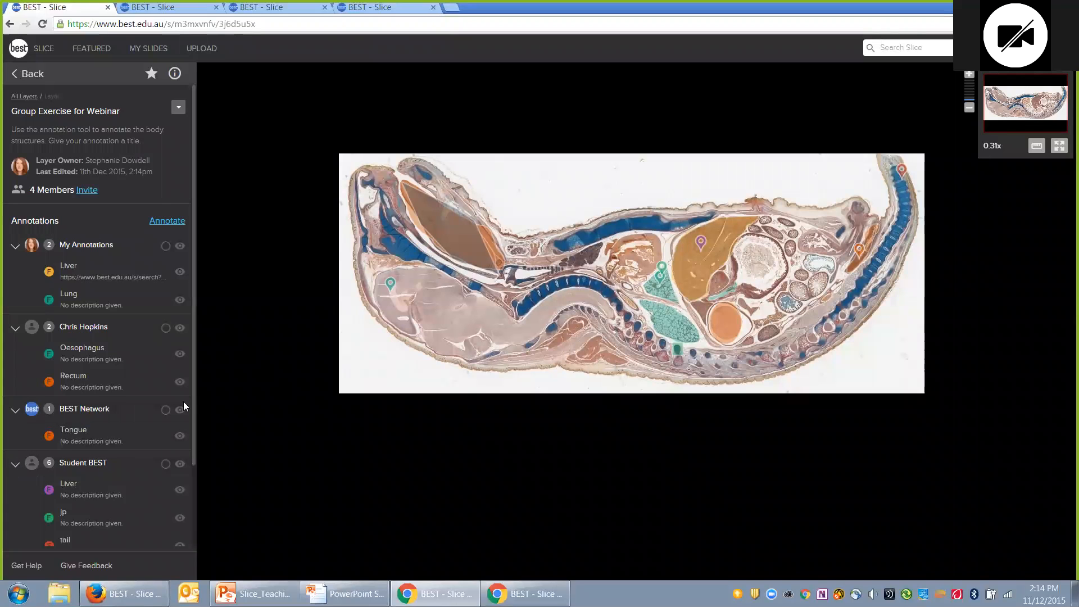
pyautogui.scroll(-2, 179, 531)
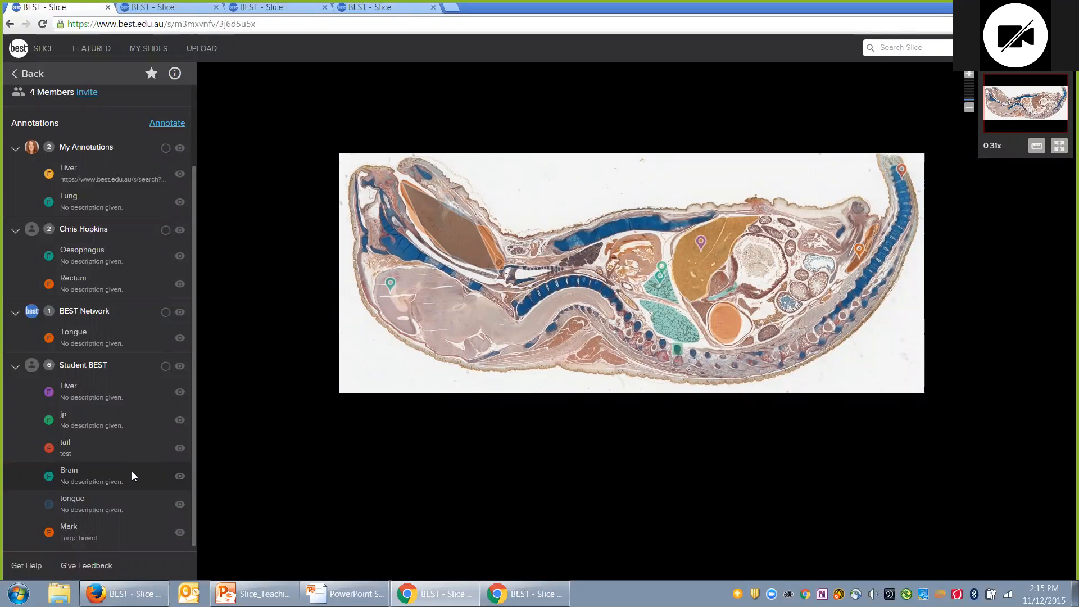
# Step: Switch to the tab showing the Question 7 layer on the shoulder specimen
pyautogui.click(169, 7)
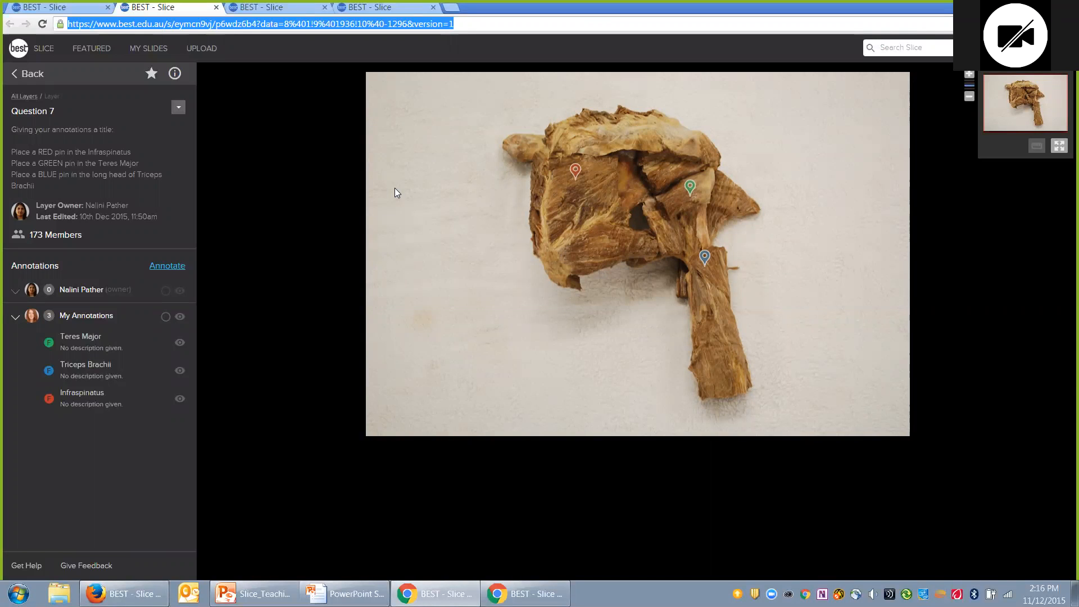
# Step: Bring forward the teaching window showing all 186 class pins on Question 7
pyautogui.click(533, 595)
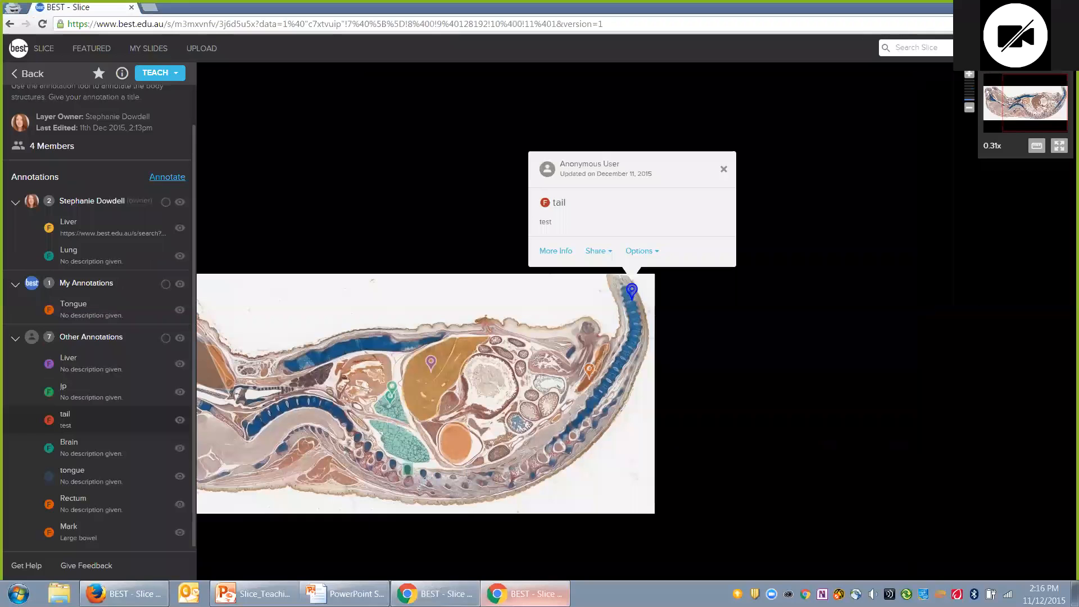
pyautogui.click(141, 595)
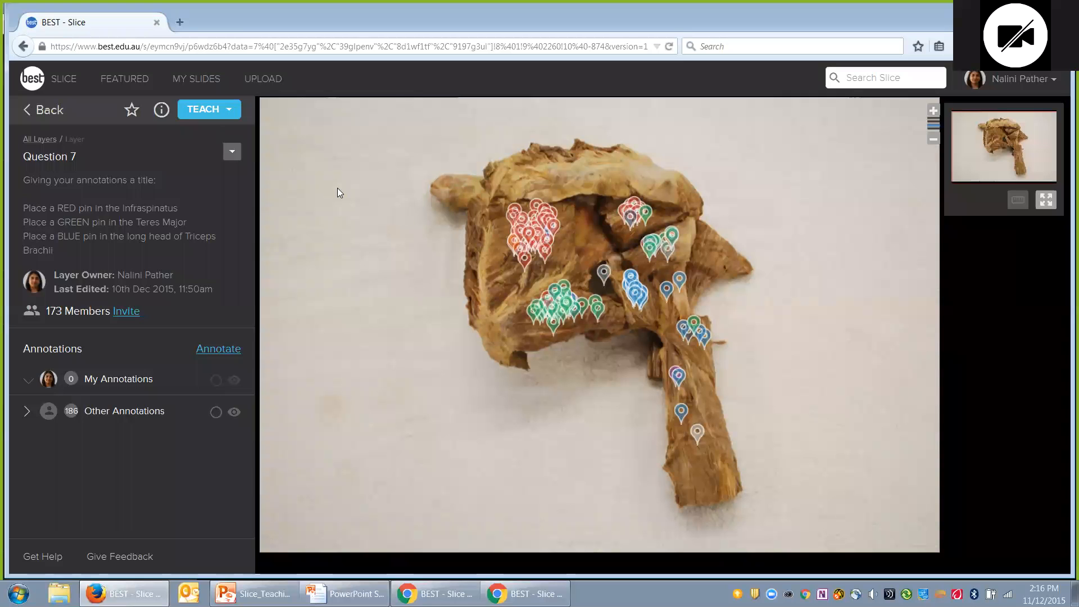
# Step: Overlay the Question 7 - ANSWERS regions and hide the Question 8 class pins
pyautogui.click(43, 107)
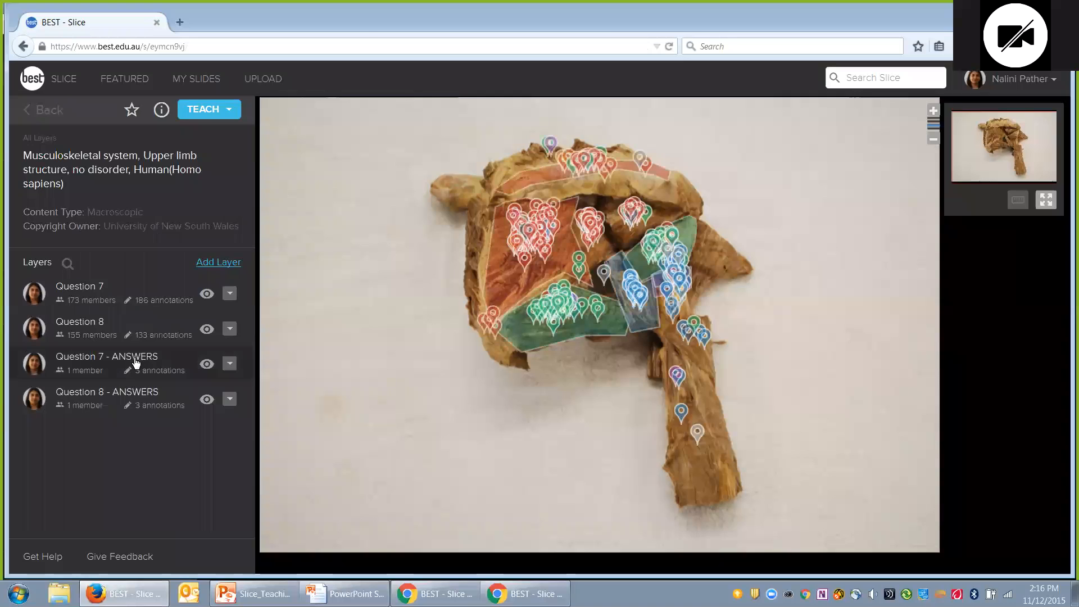
pyautogui.click(134, 363)
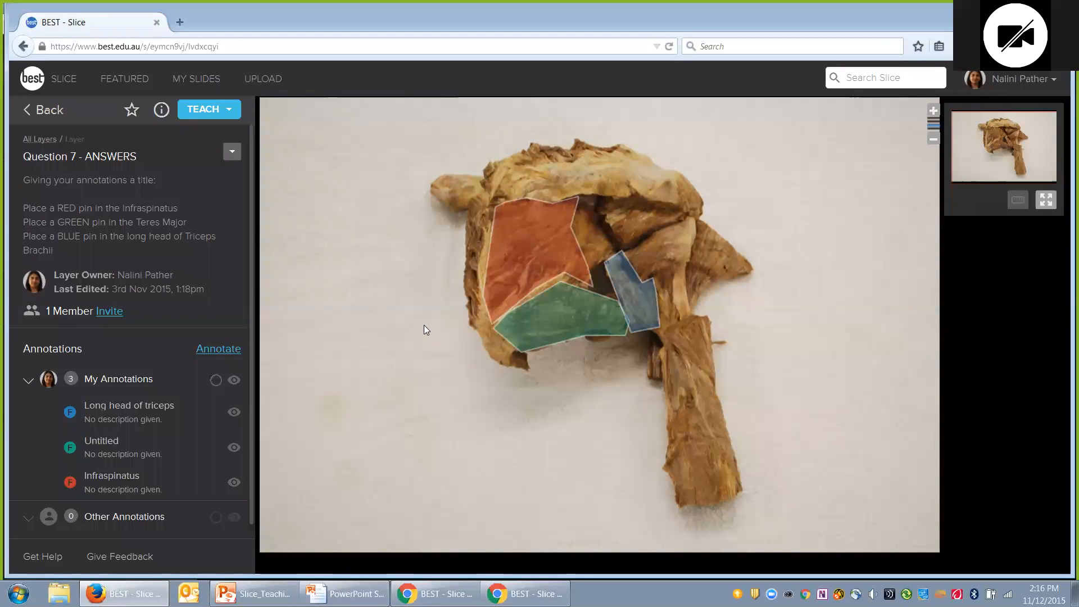
pyautogui.click(43, 115)
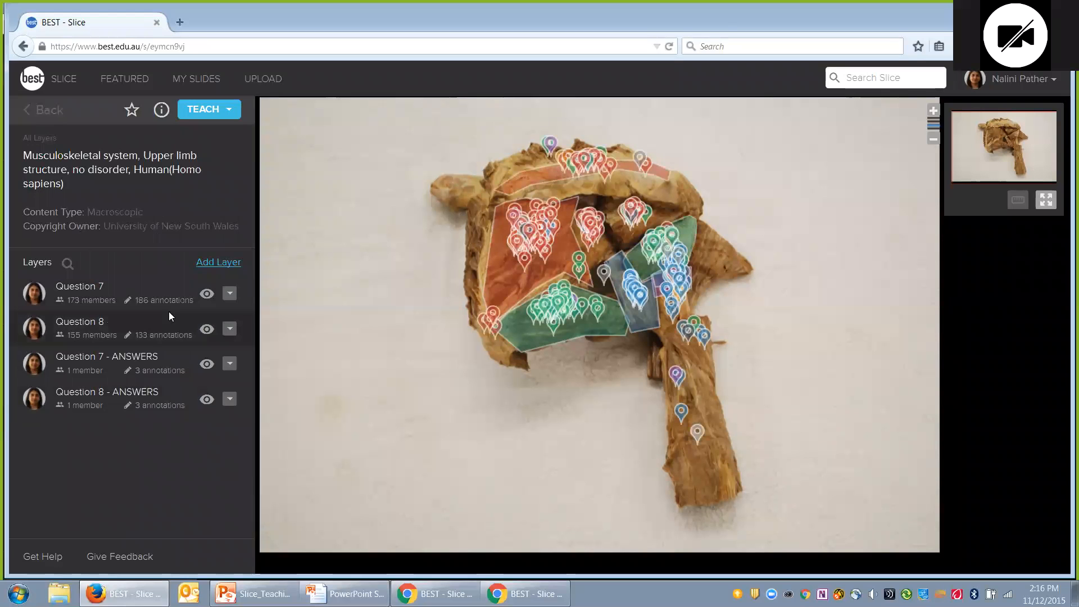
pyautogui.click(207, 328)
# Step: Hide the Question 8 answer regions and review one anonymous Infraspinatus pin
pyautogui.click(209, 400)
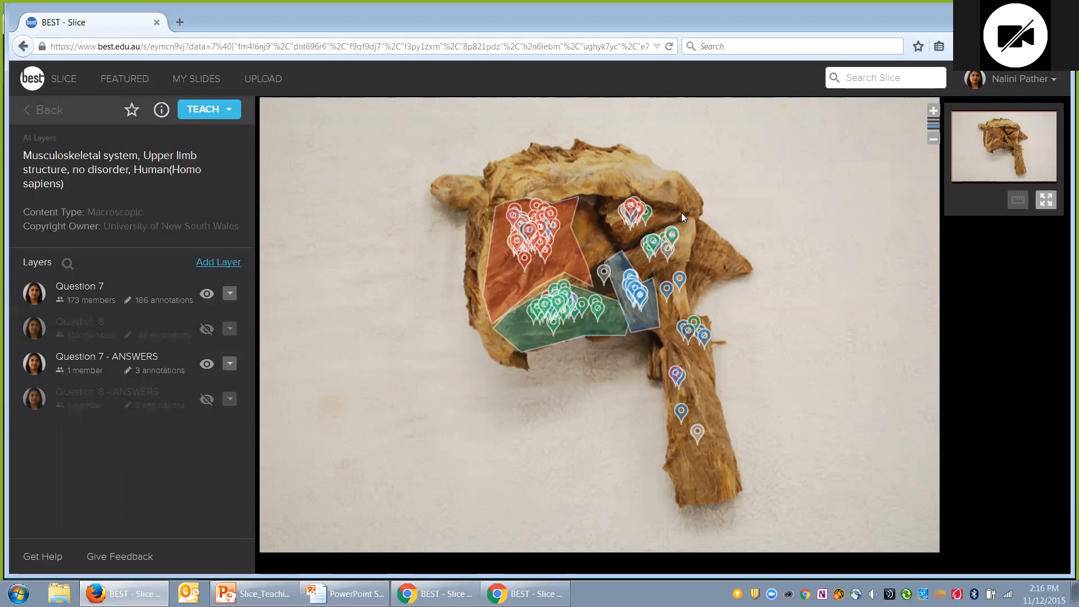
pyautogui.click(635, 201)
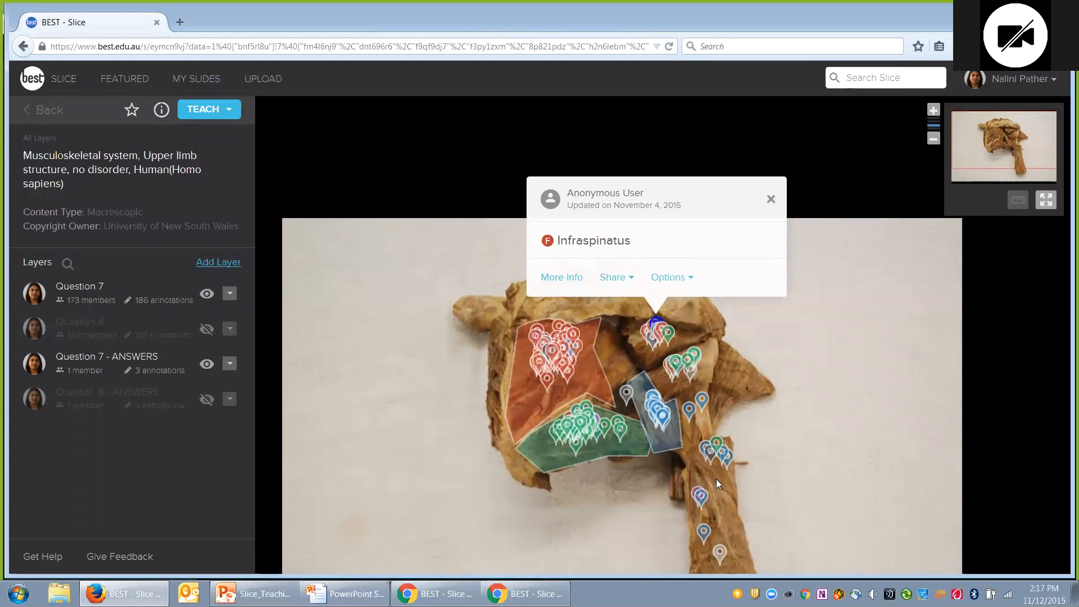
pyautogui.click(771, 200)
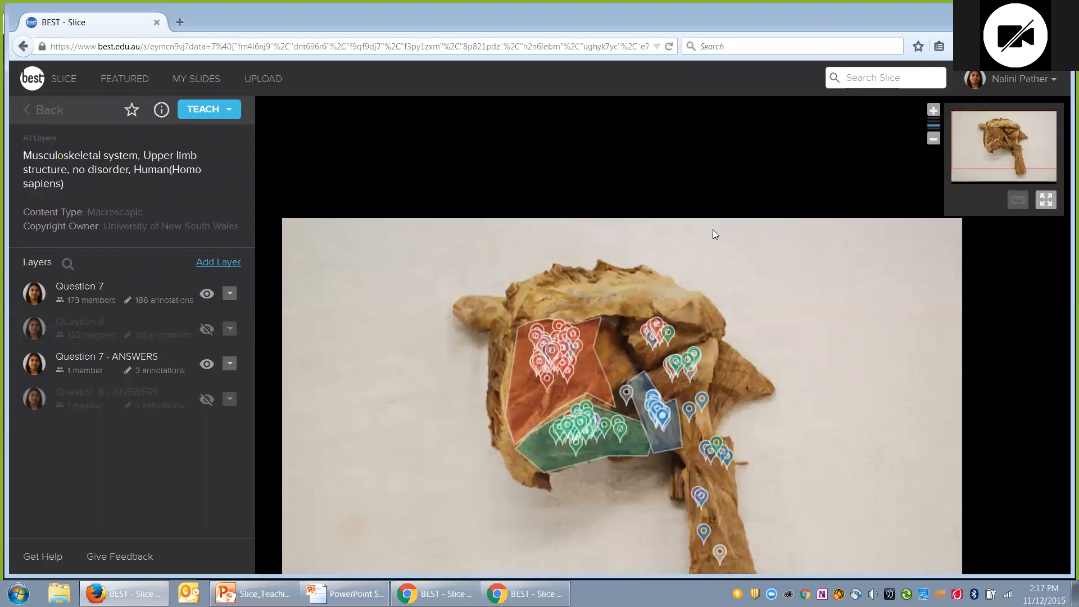
# Step: Zoom out and advance the PowerPoint slideshow to the Student feedback slide
pyautogui.scroll(-3, 618, 256)
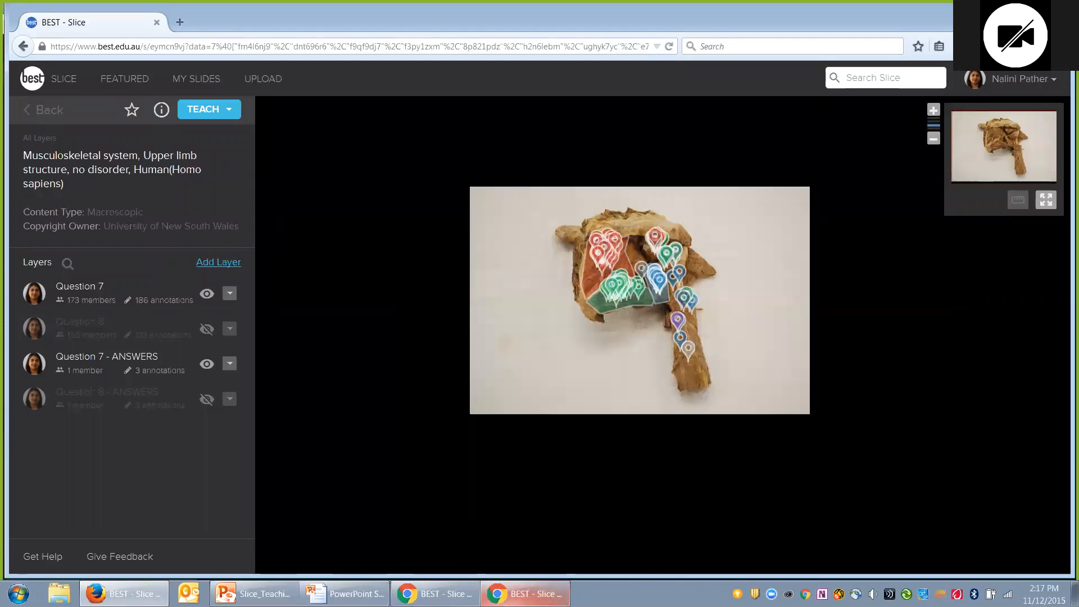
pyautogui.click(344, 594)
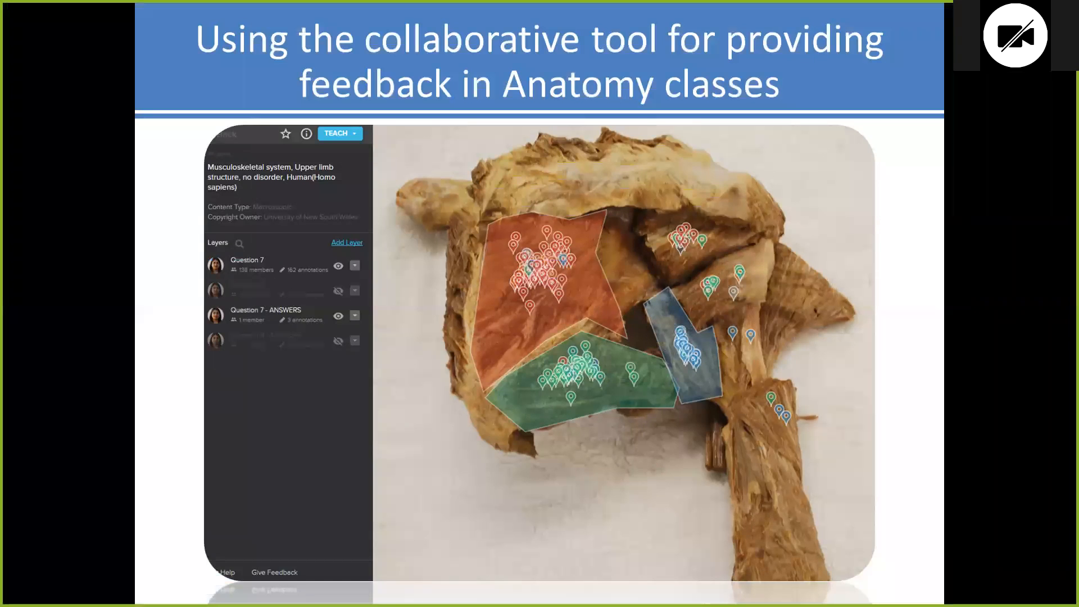
pyautogui.press('Right')
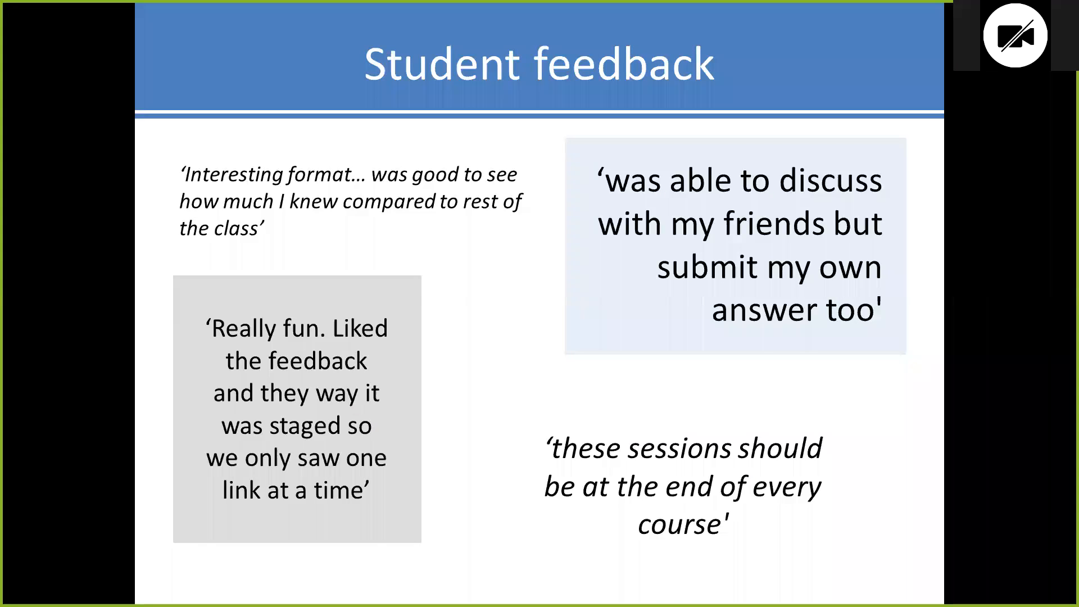
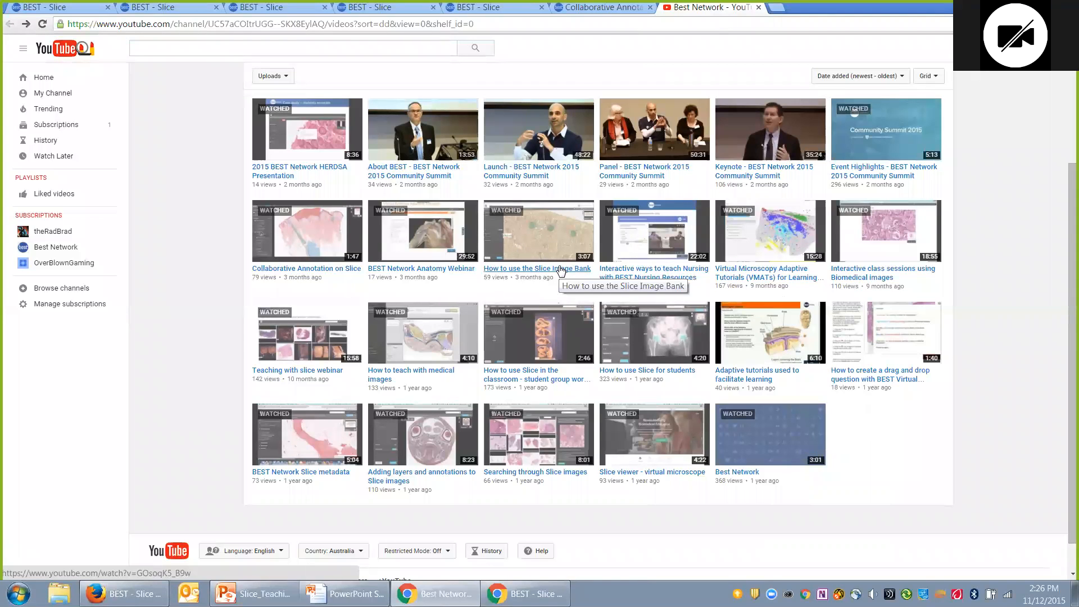
# Step: Advance the PowerPoint slideshow to the Thanks for joining us! slide, then return to the Question 7 slide in Chrome
pyautogui.click(359, 599)
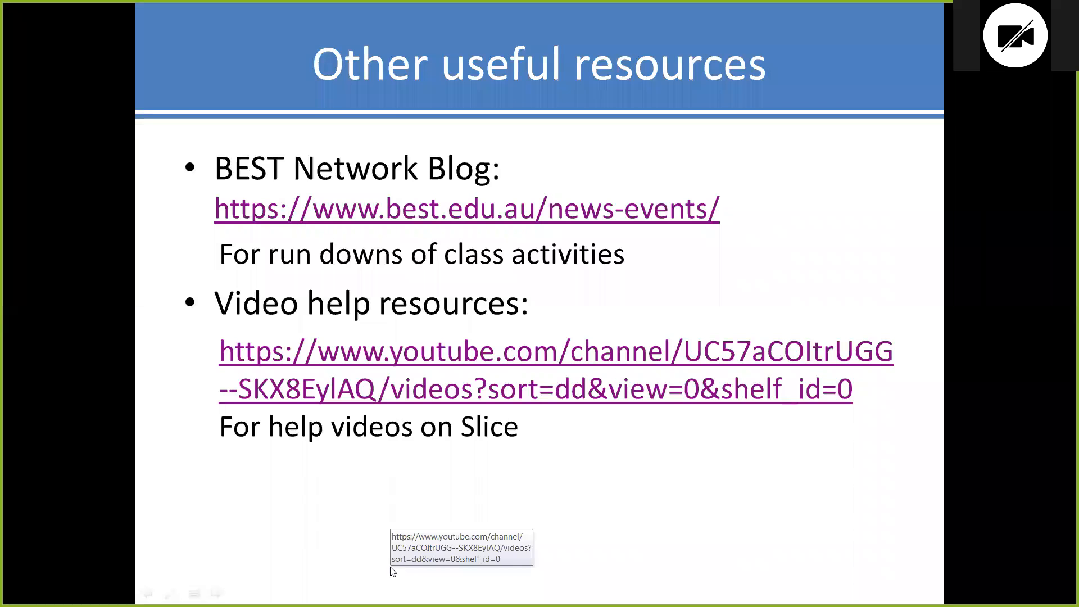
pyautogui.click(390, 567)
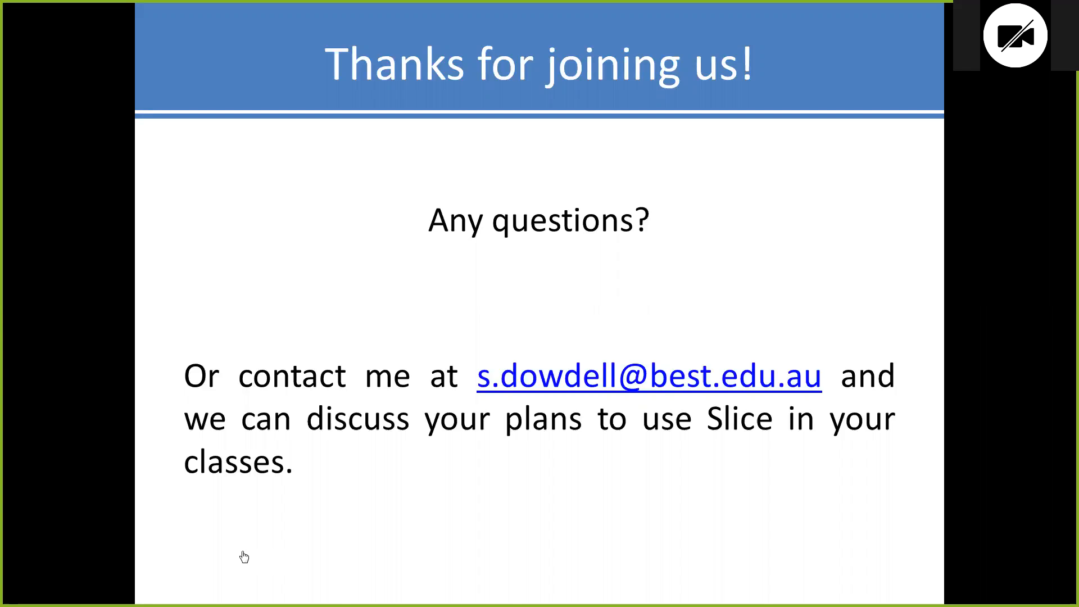
pyautogui.hotkey('alt', 'Tab')
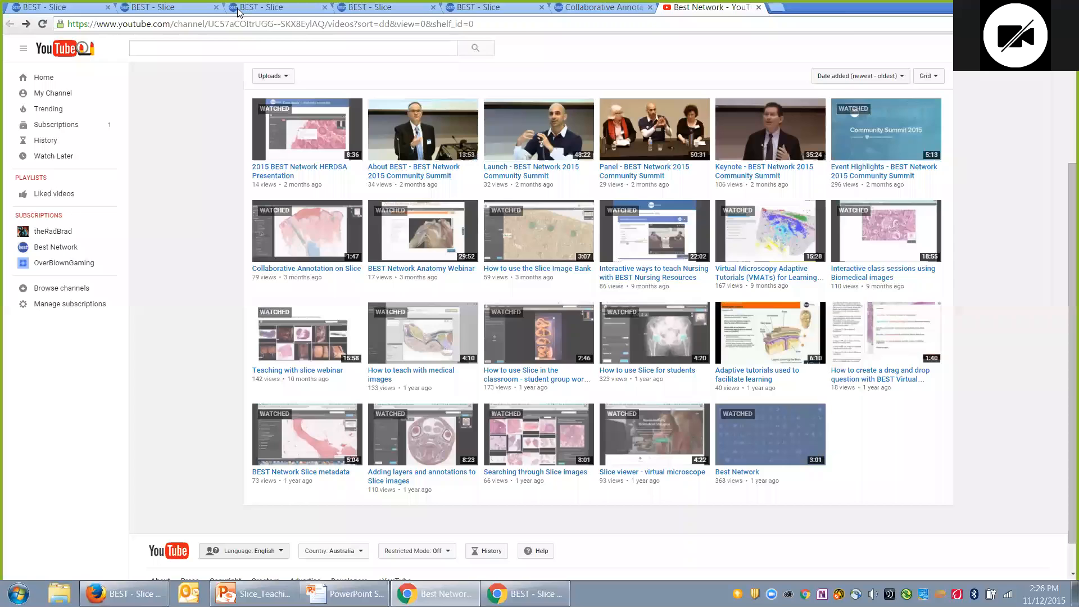
pyautogui.click(196, 8)
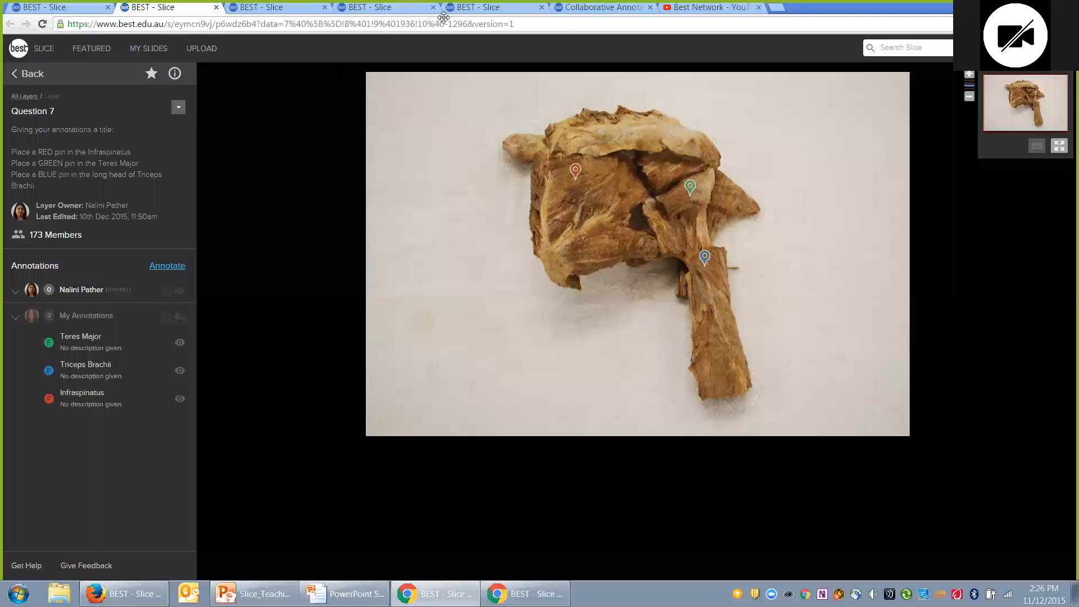
# Step: Go to the rat section slide and edit the Group Exercise for Webinar layer's description
pyautogui.click(248, 8)
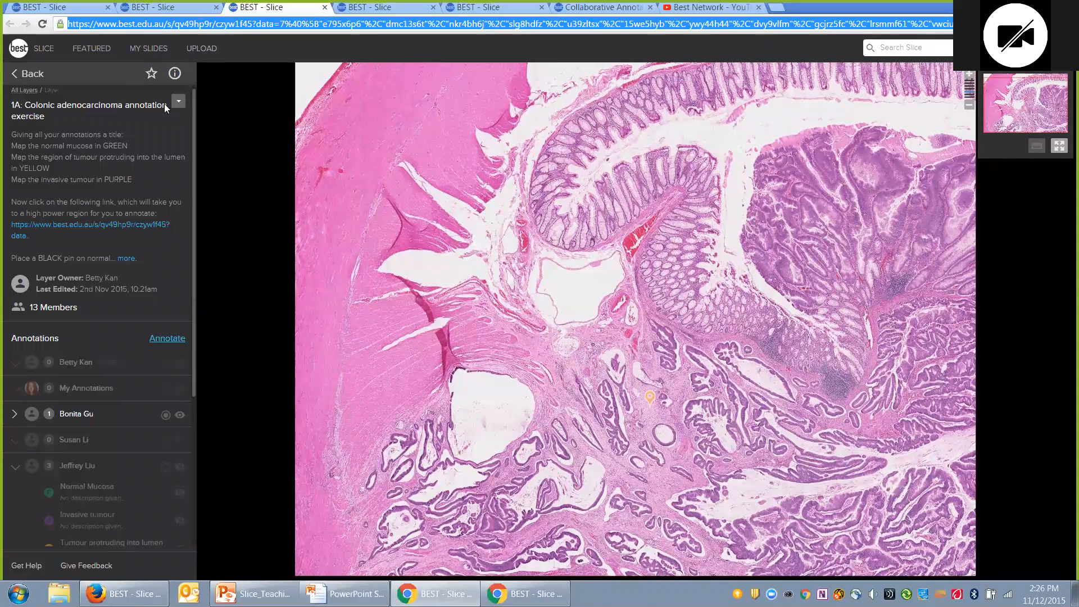
pyautogui.click(149, 7)
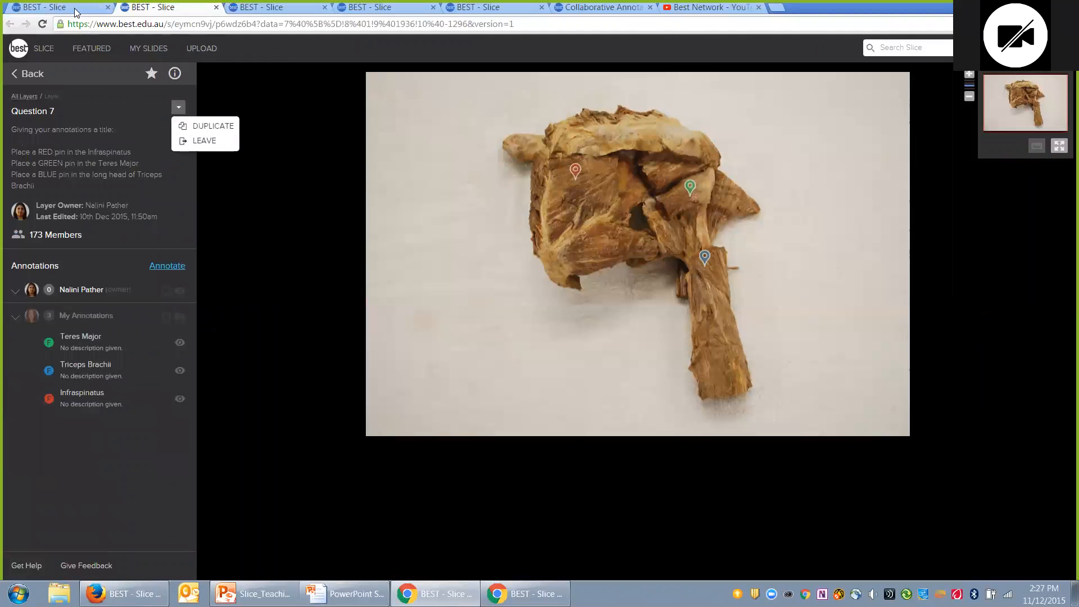
pyautogui.hotkey('ctrl', 'shift', 'Tab')
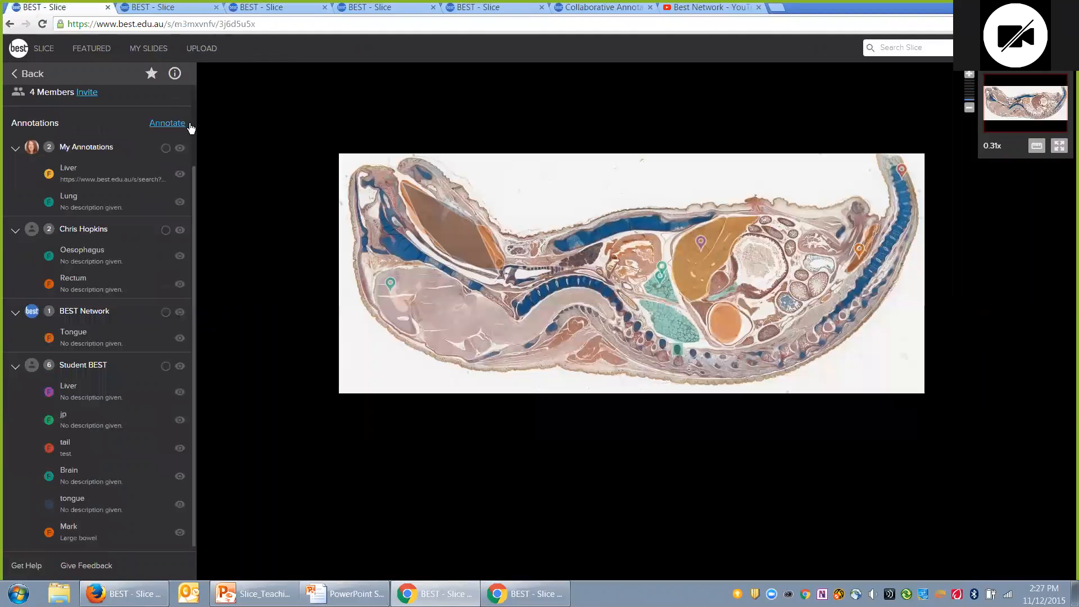
pyautogui.scroll(2, 173, 172)
pyautogui.click(178, 106)
pyautogui.click(127, 236)
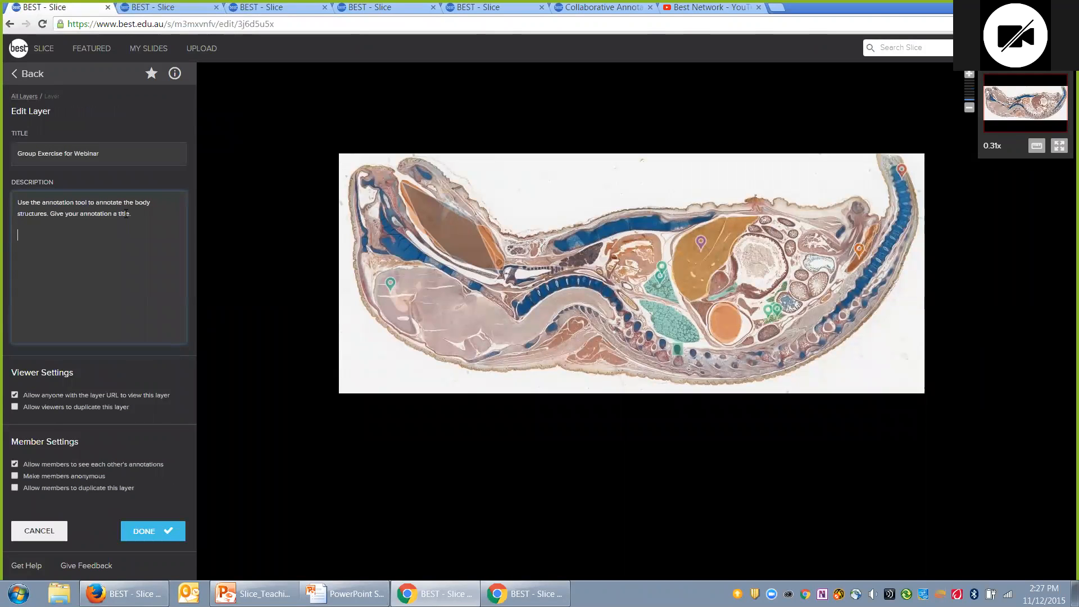
pyautogui.write('www.best.edu.au')
pyautogui.scroll(1, 575, 327)
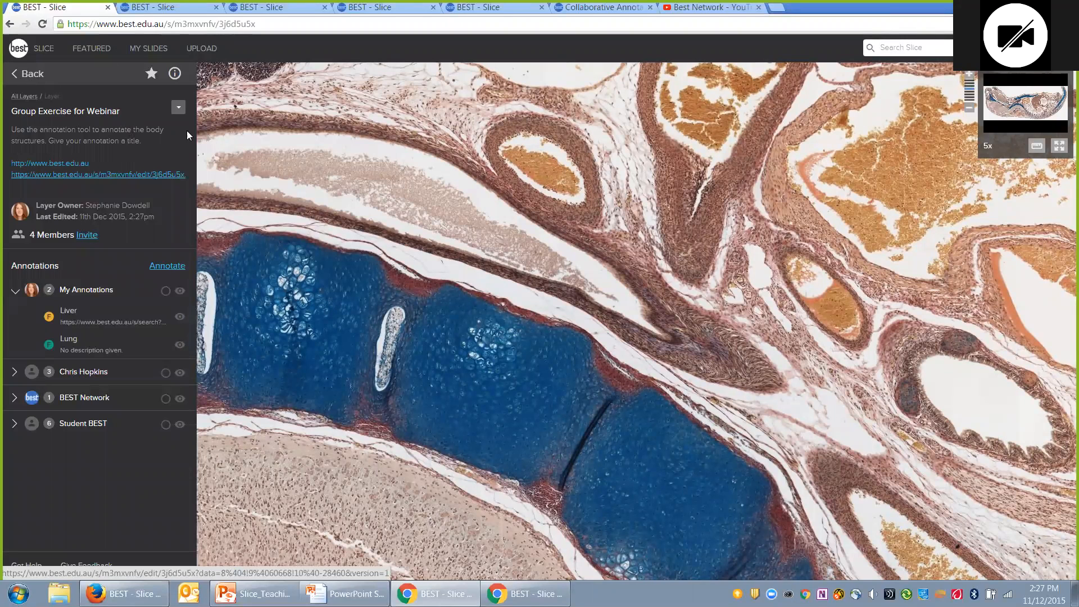
# Step: Add a new layer named ANSWERS to the rat slide and begin a freehand annotation
pyautogui.click(173, 185)
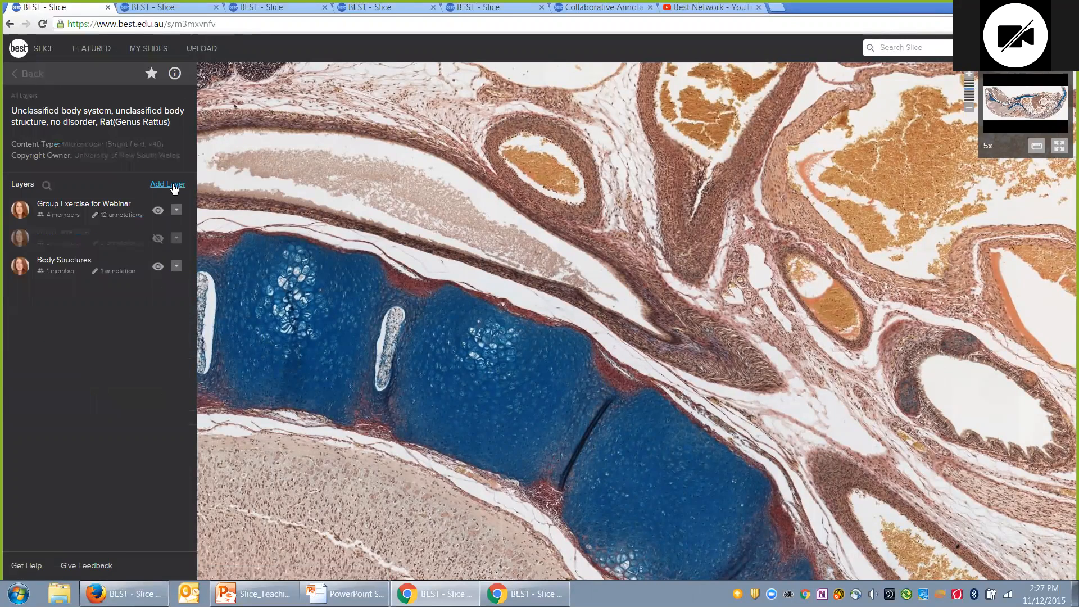
pyautogui.click(168, 184)
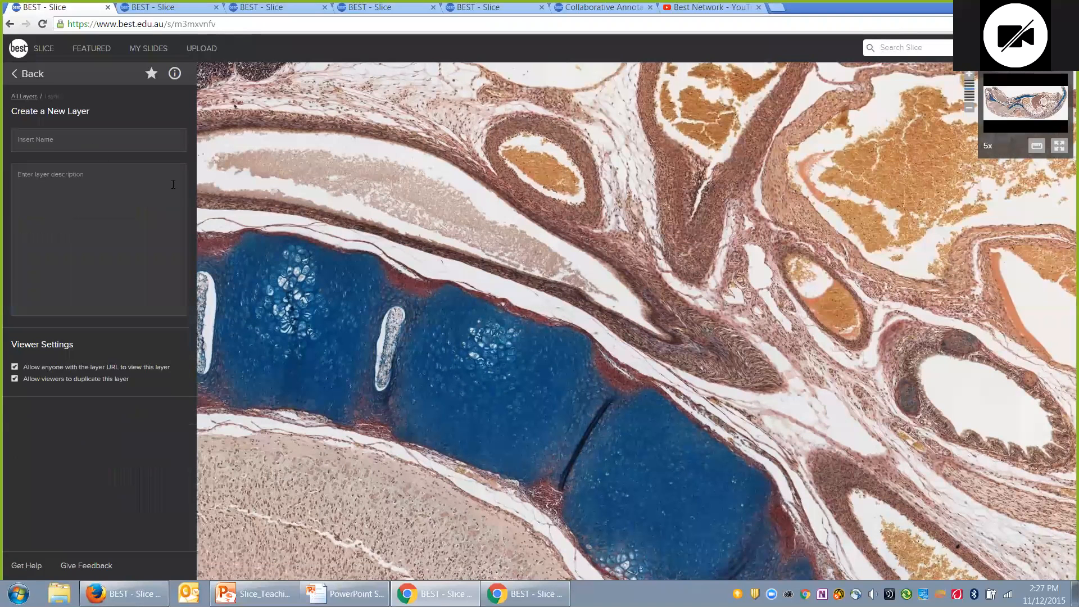
pyautogui.click(43, 139)
pyautogui.write('AN')
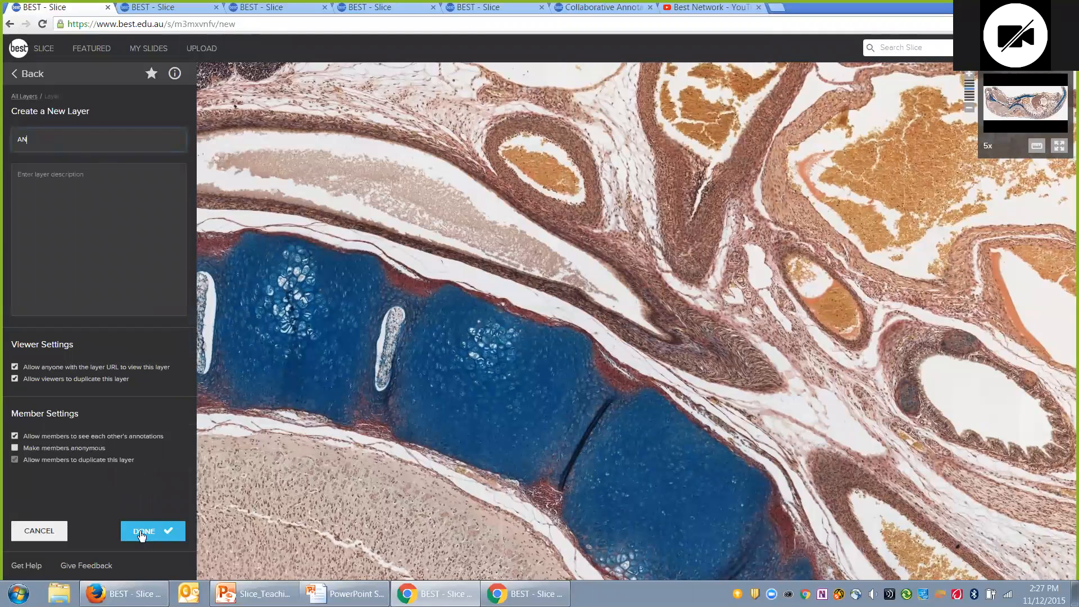
pyautogui.write('SWERS')
pyautogui.press('Return')
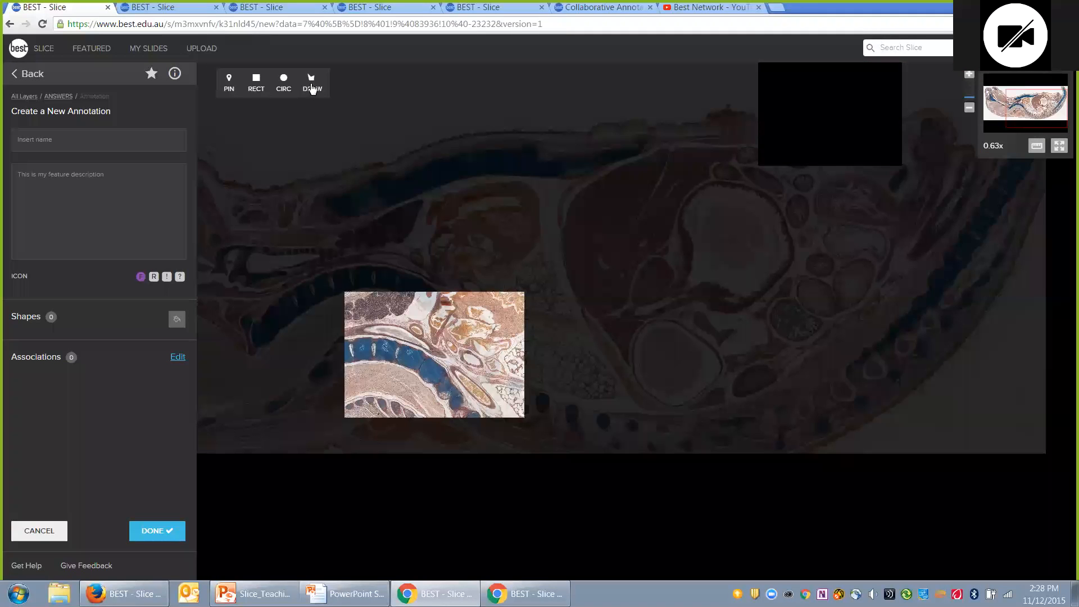
pyautogui.click(312, 87)
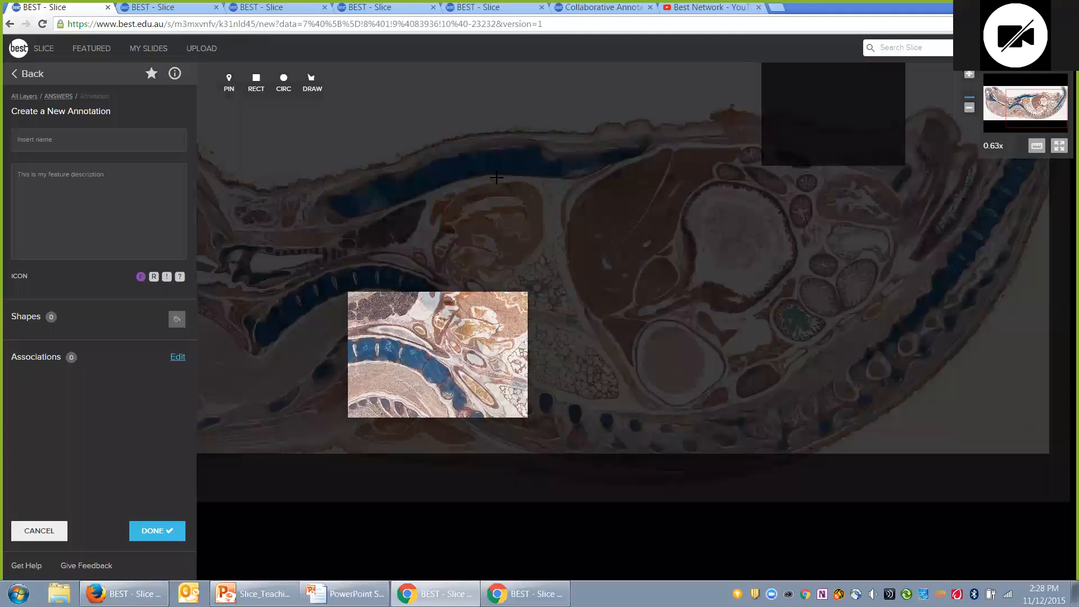
# Step: Draw a freehand outline around the rat's brain and save it as Brain
pyautogui.moveTo(477, 233)
pyautogui.mouseDown()
pyautogui.moveTo(534, 316)
pyautogui.moveTo(561, 312)
pyautogui.moveTo(631, 356)
pyautogui.moveTo(798, 307)
pyautogui.moveTo(876, 247)
pyautogui.moveTo(929, 254)
pyautogui.moveTo(957, 272)
pyautogui.moveTo(964, 261)
pyautogui.moveTo(944, 236)
pyautogui.moveTo(862, 220)
pyautogui.moveTo(768, 279)
pyautogui.moveTo(631, 191)
pyautogui.moveTo(568, 170)
pyautogui.mouseUp()
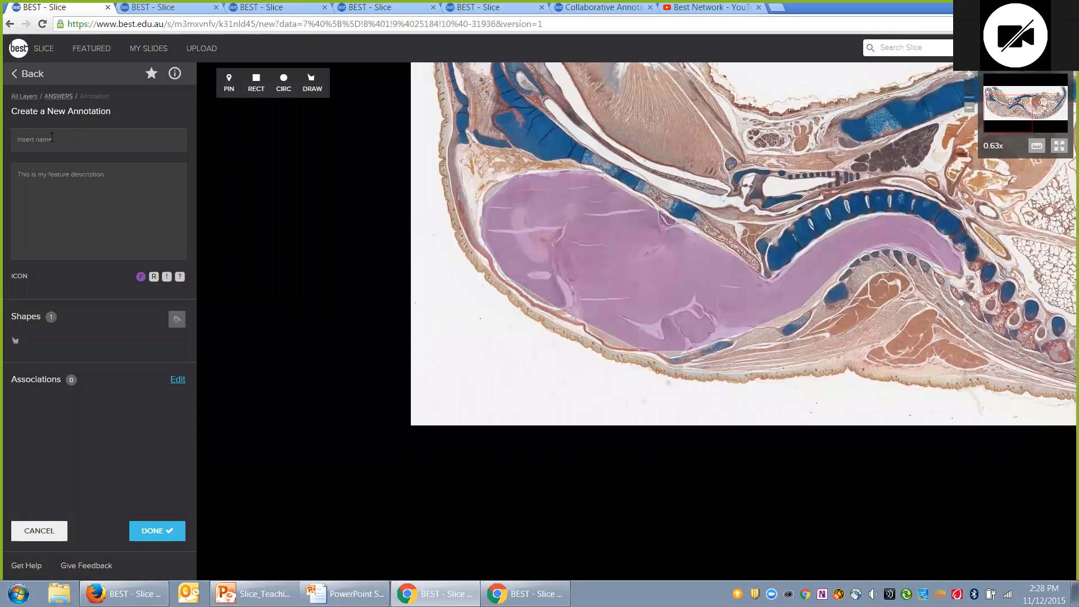
pyautogui.click(98, 140)
pyautogui.write('Brain')
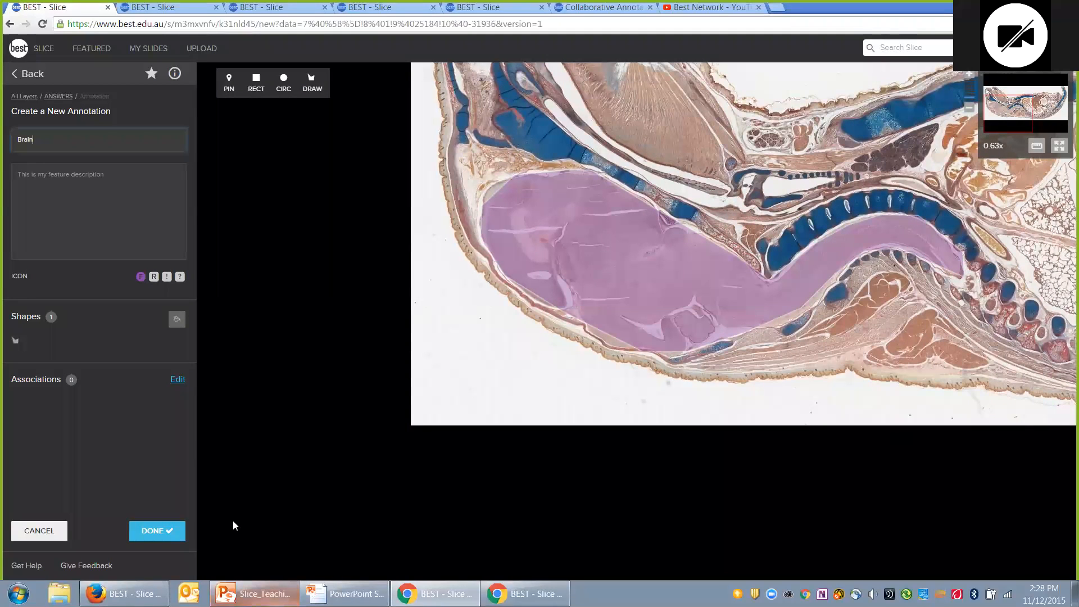
pyautogui.click(161, 531)
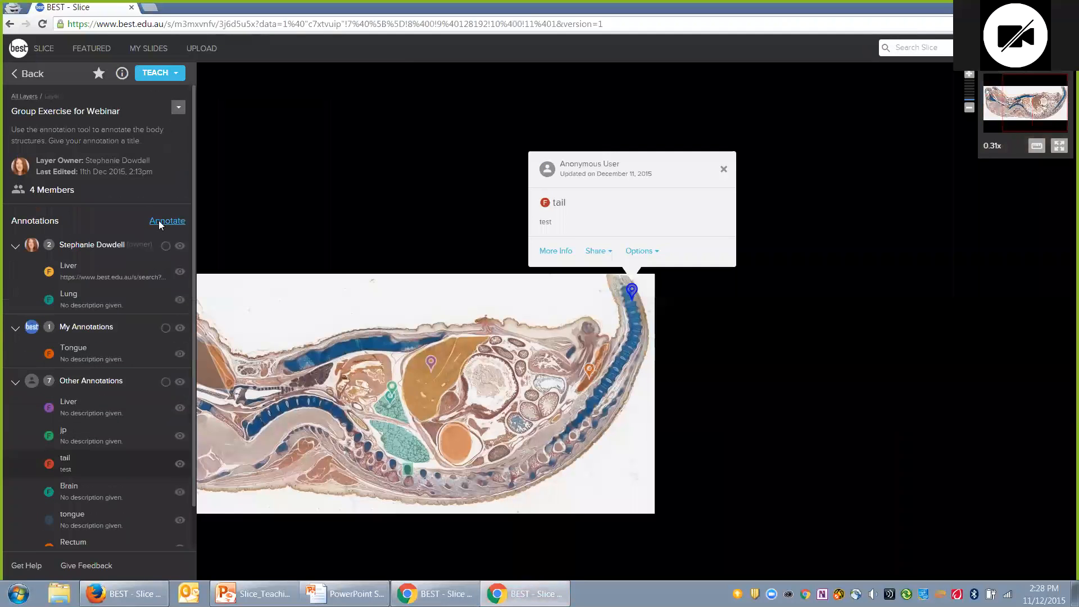
pyautogui.click(159, 222)
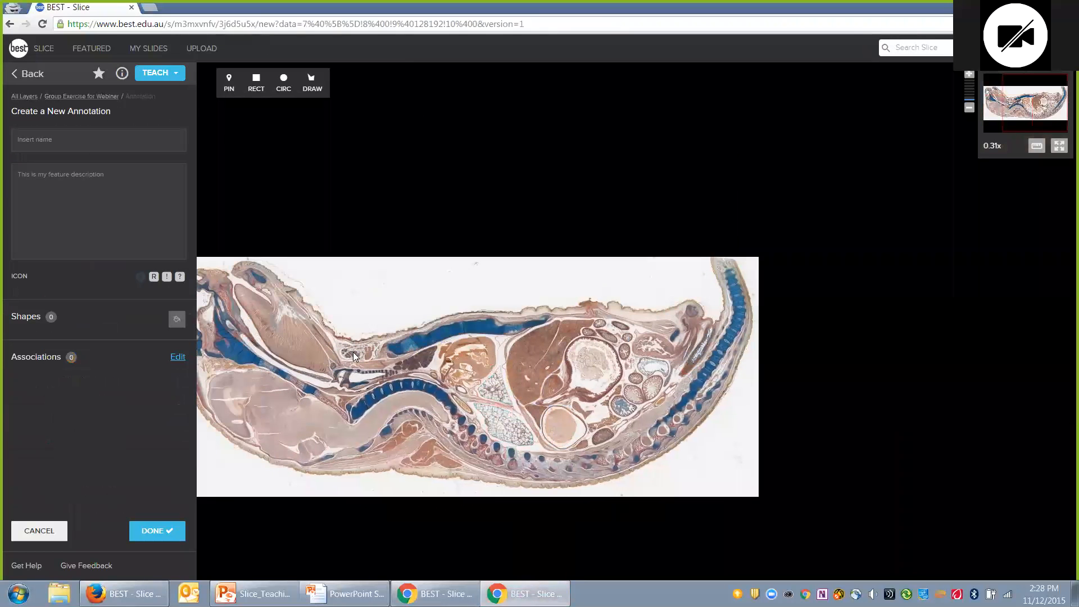
# Step: From the second window, pin the rat's brain as Brain in the Group Exercise for Webinar layer
pyautogui.click(227, 76)
pyautogui.click(404, 383)
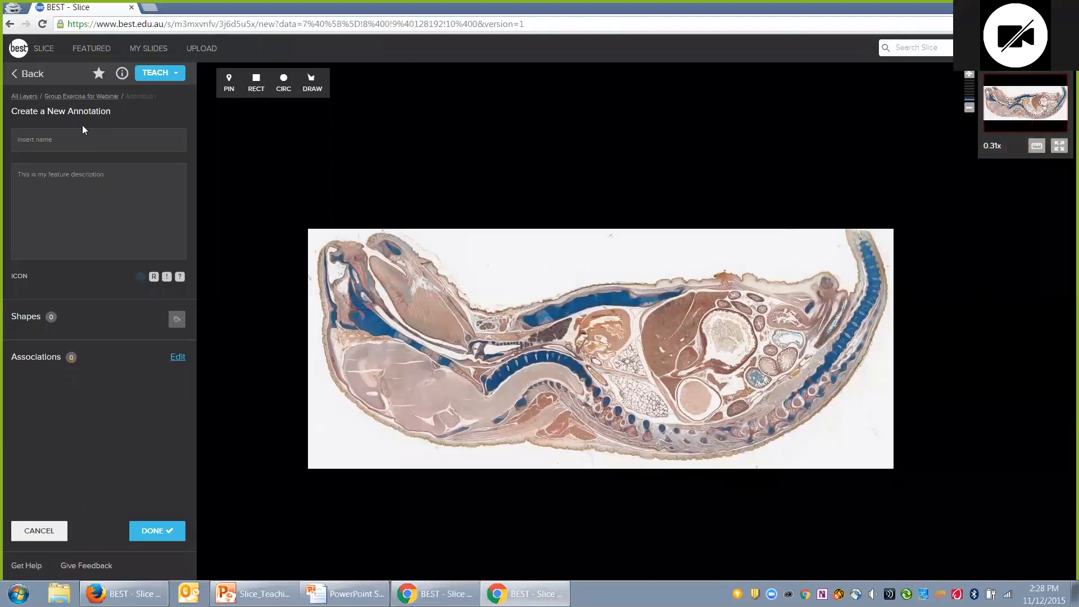
pyautogui.click(79, 131)
pyautogui.write('Brain')
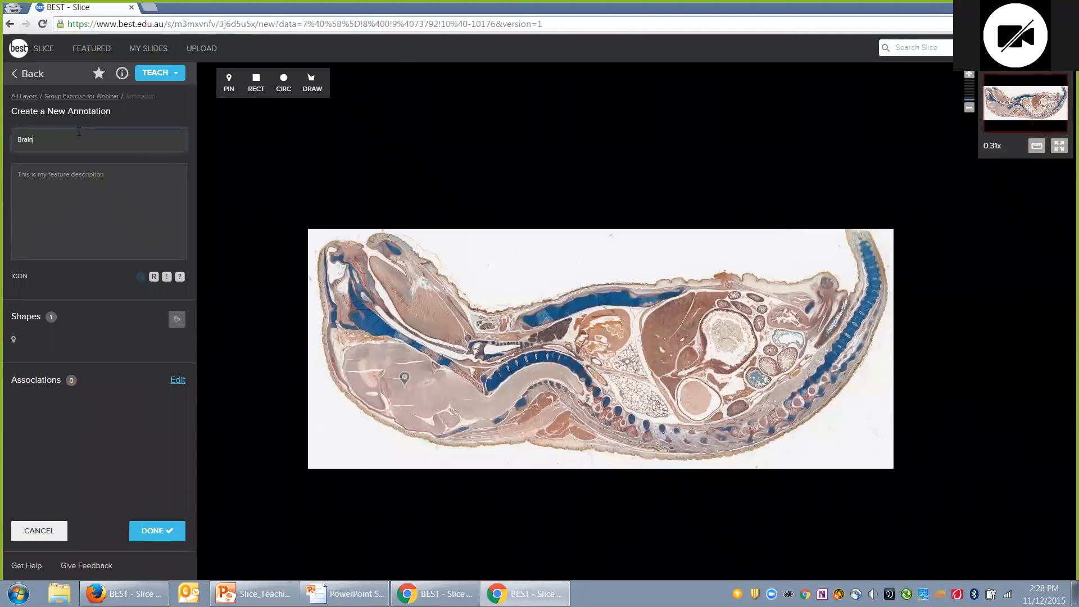
pyautogui.click(143, 543)
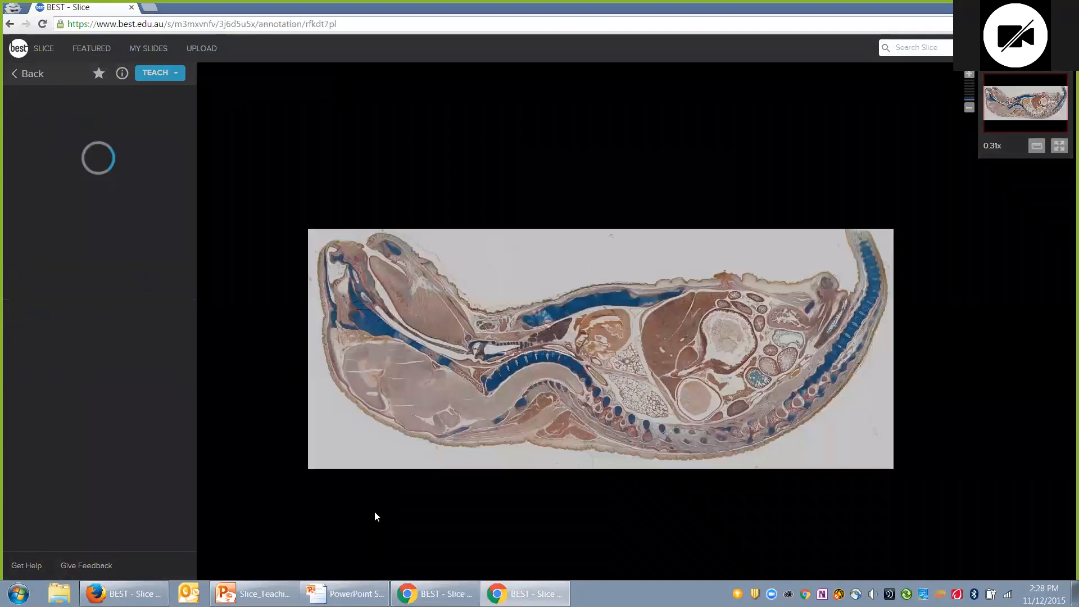
pyautogui.click(32, 73)
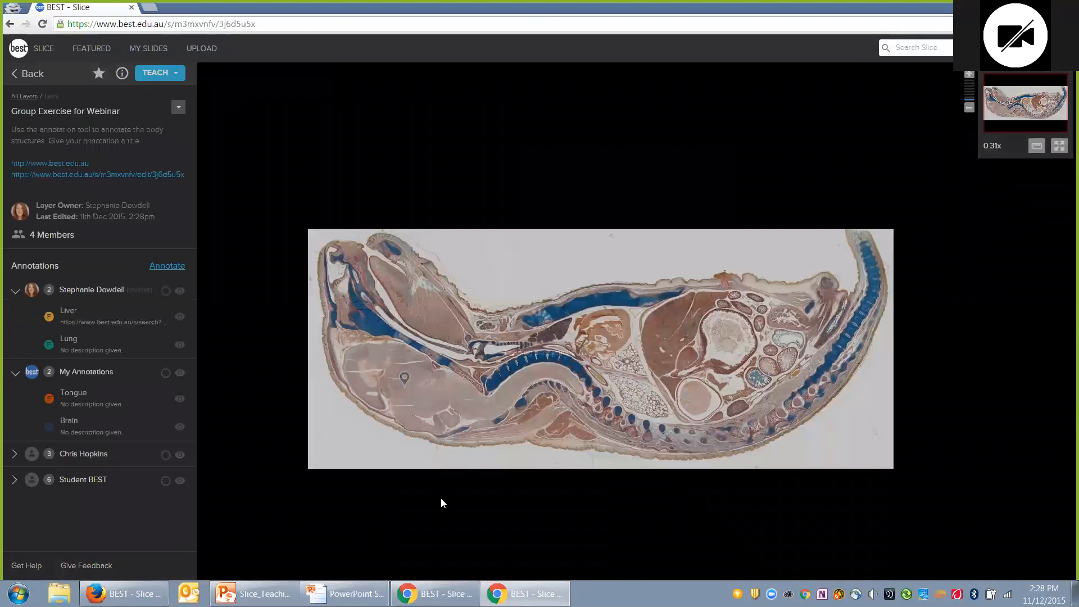
pyautogui.click(448, 596)
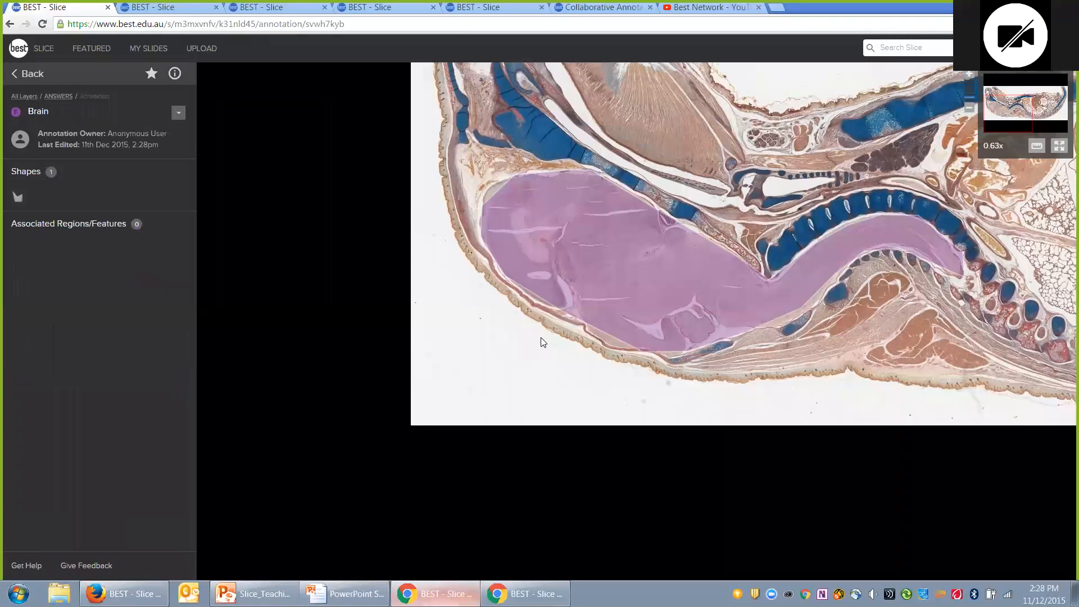
# Step: Reload the rat slide, return to its four-layer list, and hide the Group exercise layer
pyautogui.click(379, 29)
pyautogui.press('Return')
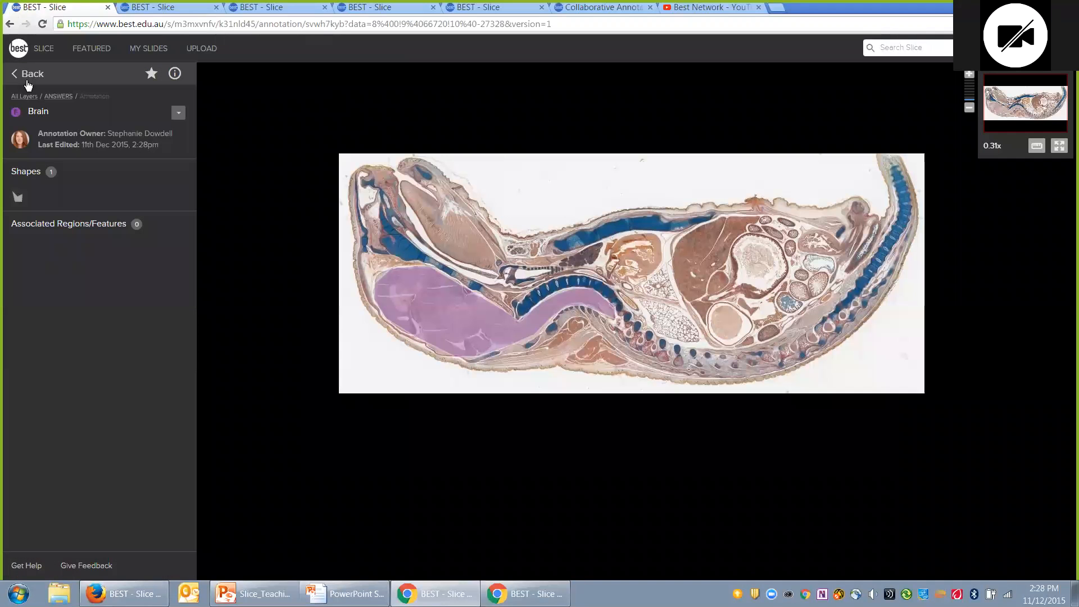
pyautogui.click(29, 74)
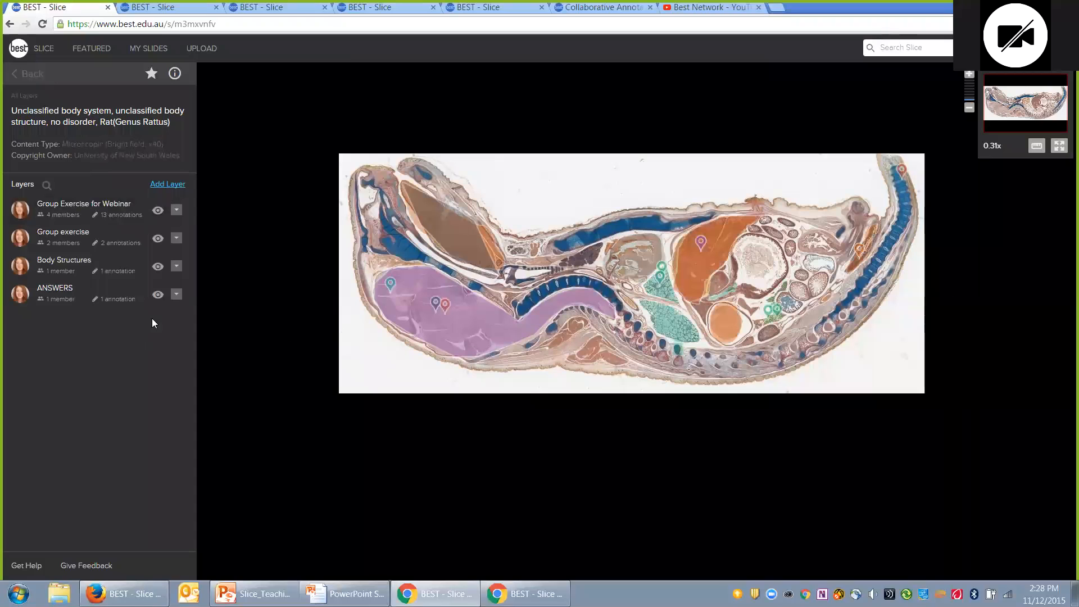
pyautogui.click(158, 238)
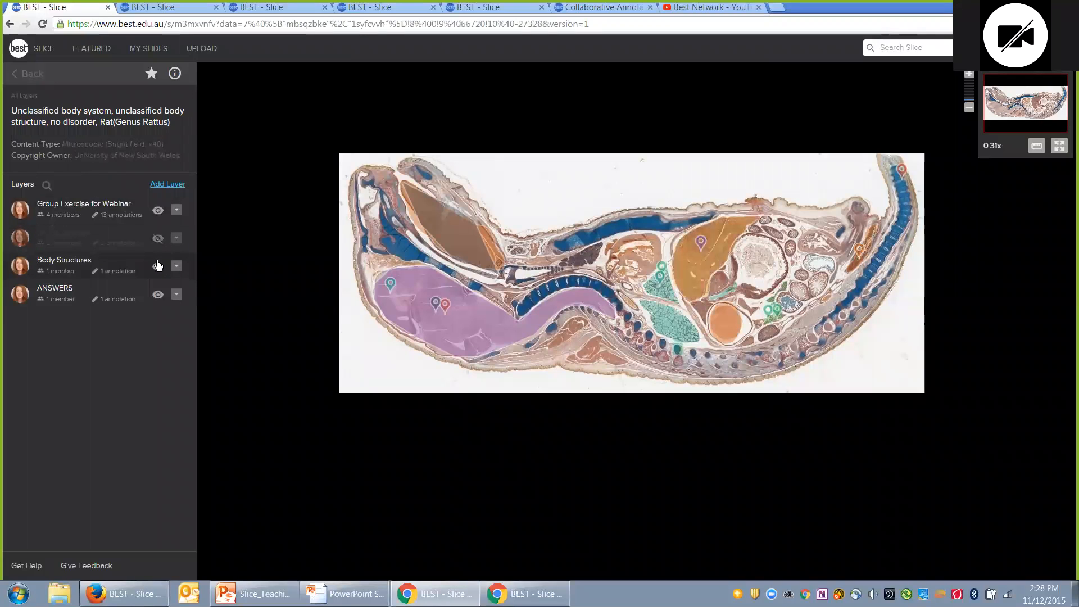
# Step: Hide Body Structures and inspect the two student Brain pins over the ANSWERS brain outline
pyautogui.click(158, 266)
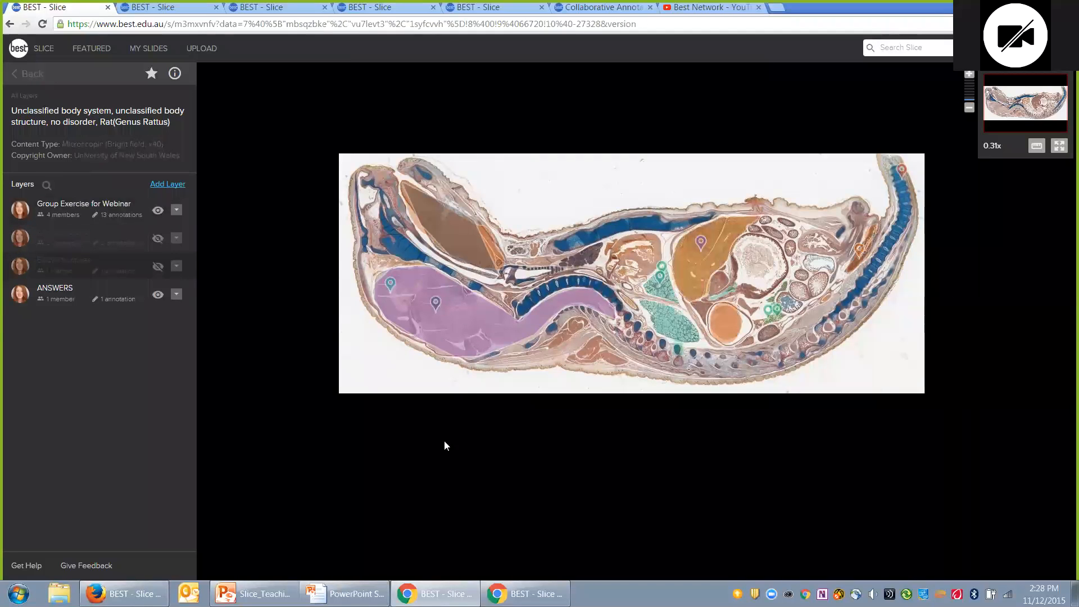
pyautogui.click(416, 298)
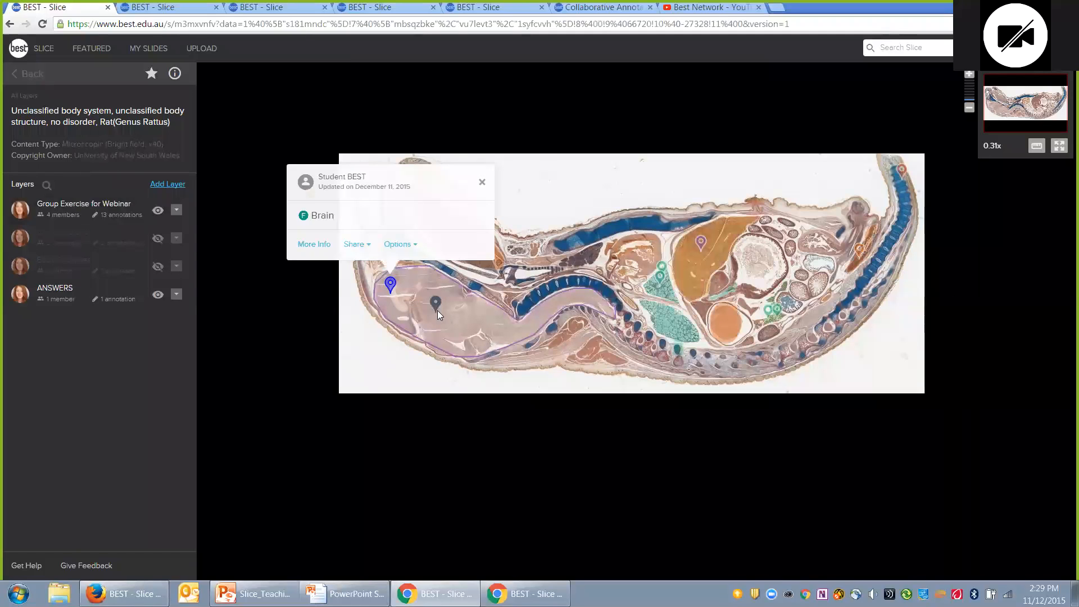
pyautogui.click(458, 344)
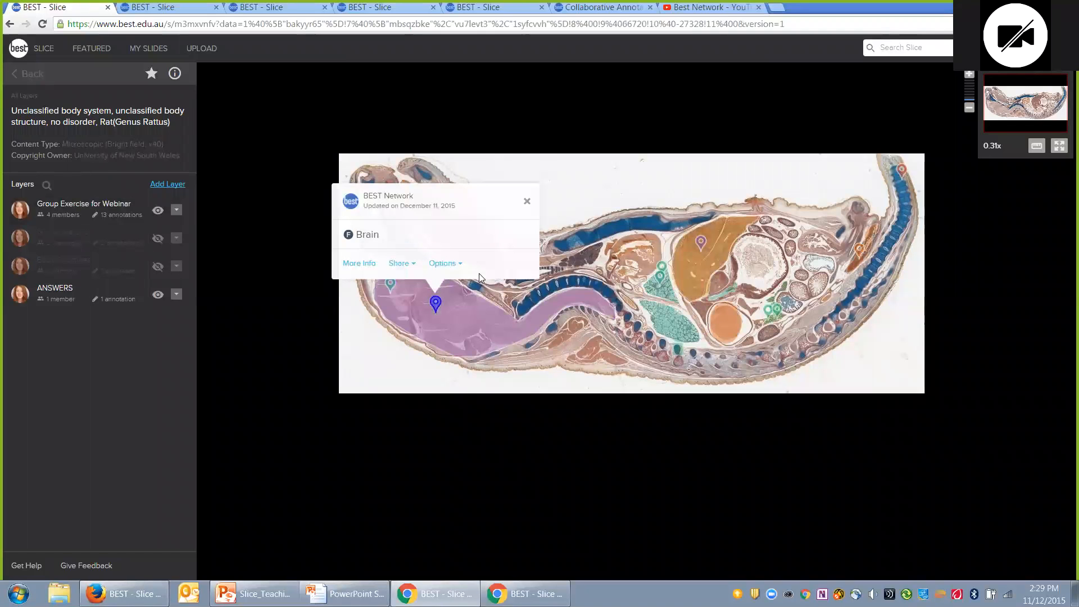
pyautogui.click(527, 201)
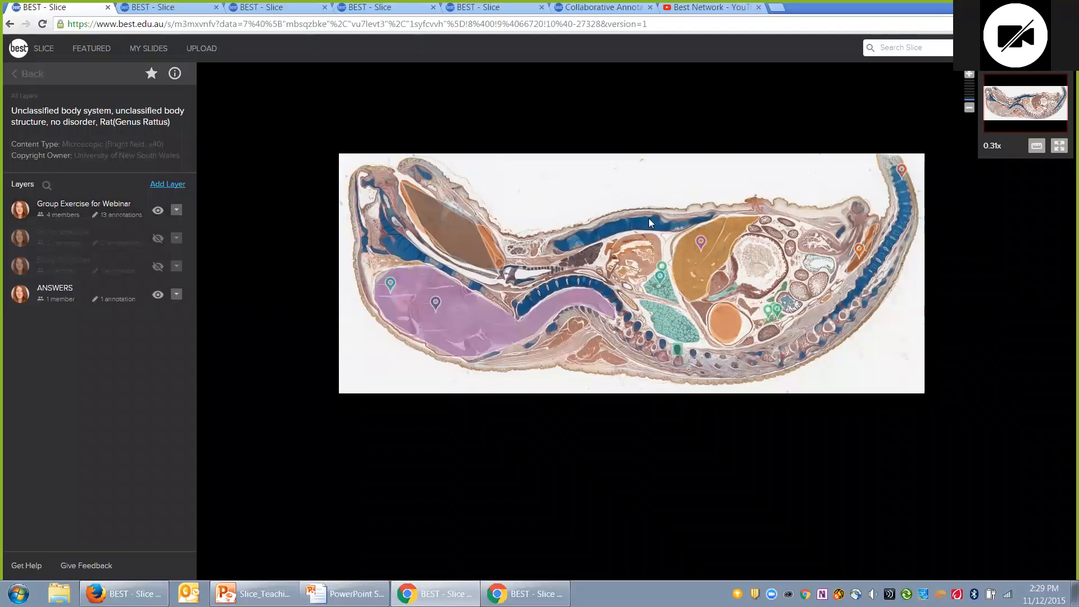
pyautogui.click(418, 305)
# Step: Bring the PowerPoint Thanks for joining us! slide back on screen
pyautogui.moveTo(435, 594)
pyautogui.click(348, 593)
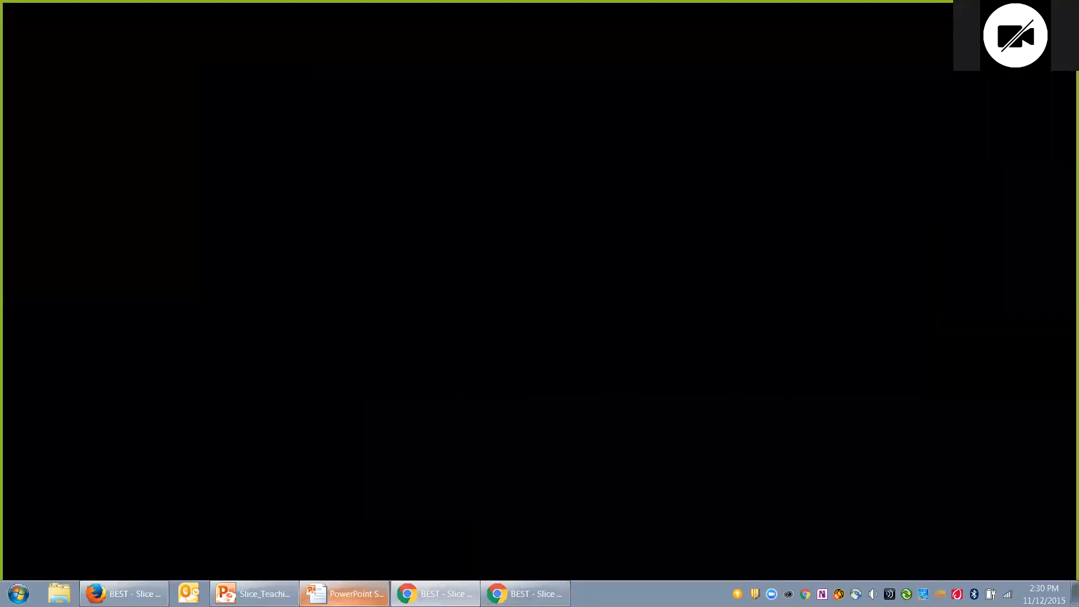